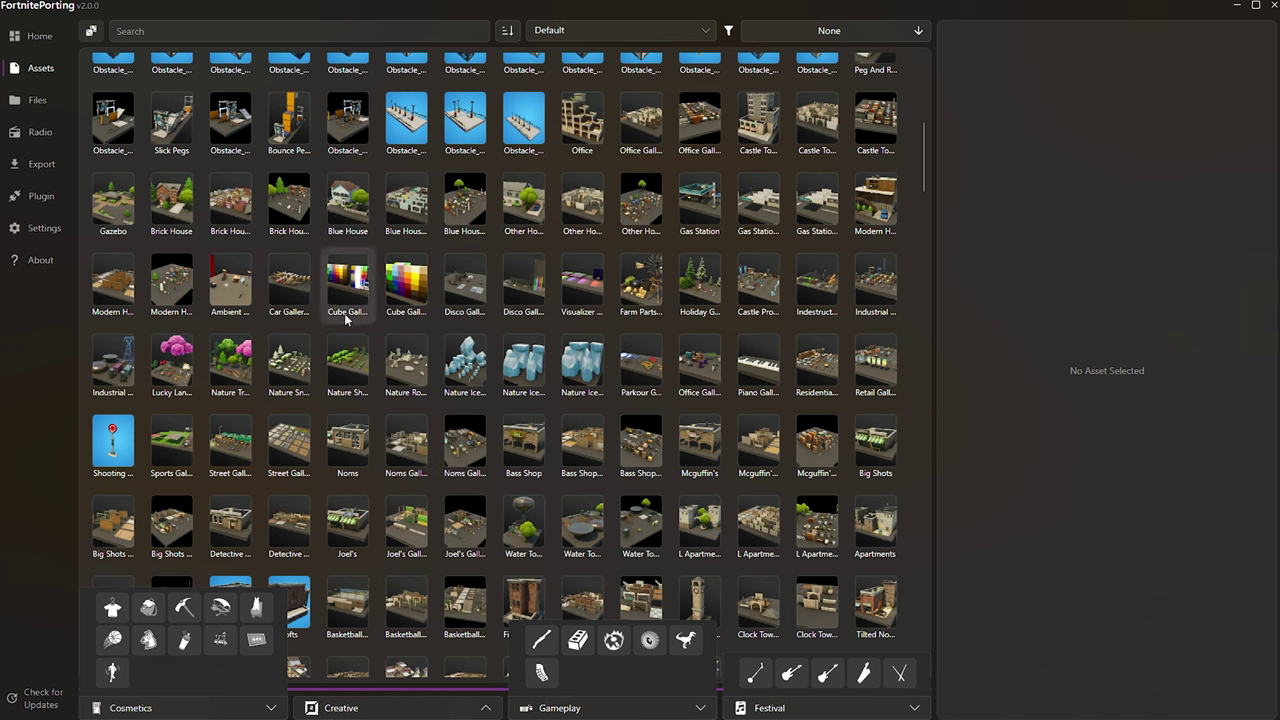
Scroll down the Creative prefabs grid and preview the Clock Tower prefab.
scroll(655, 485, down, 3)
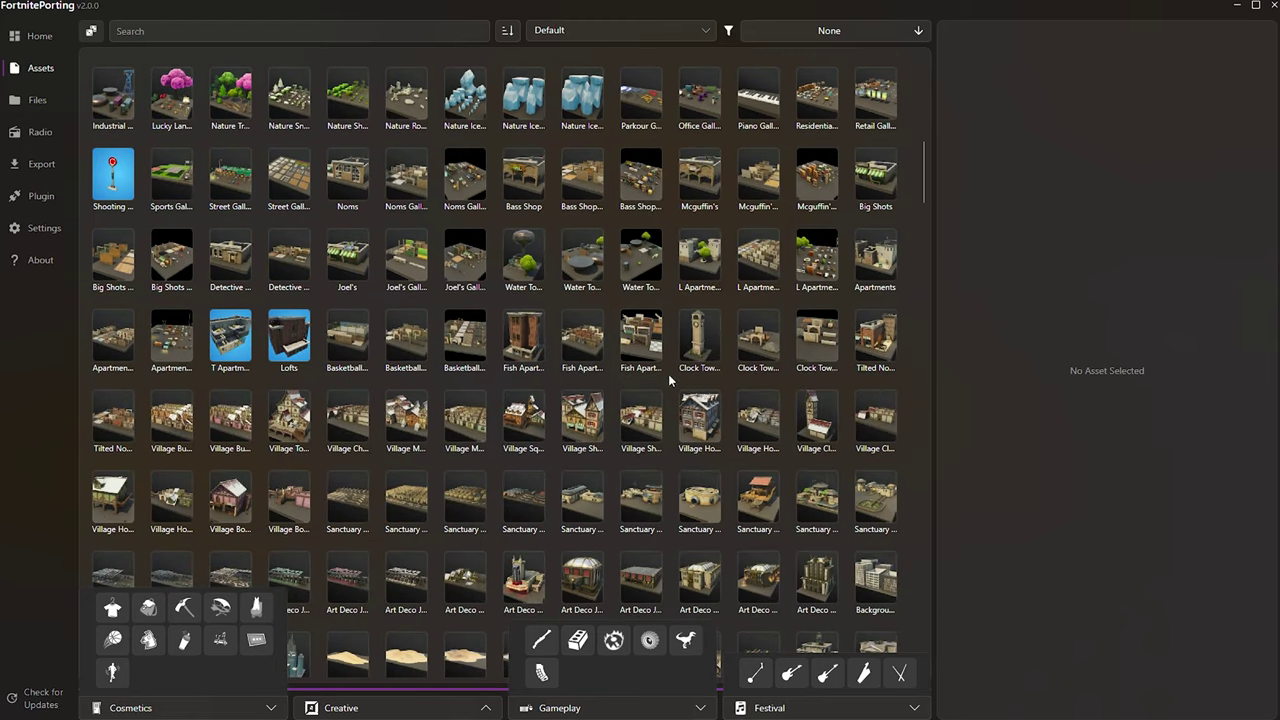
click(700, 362)
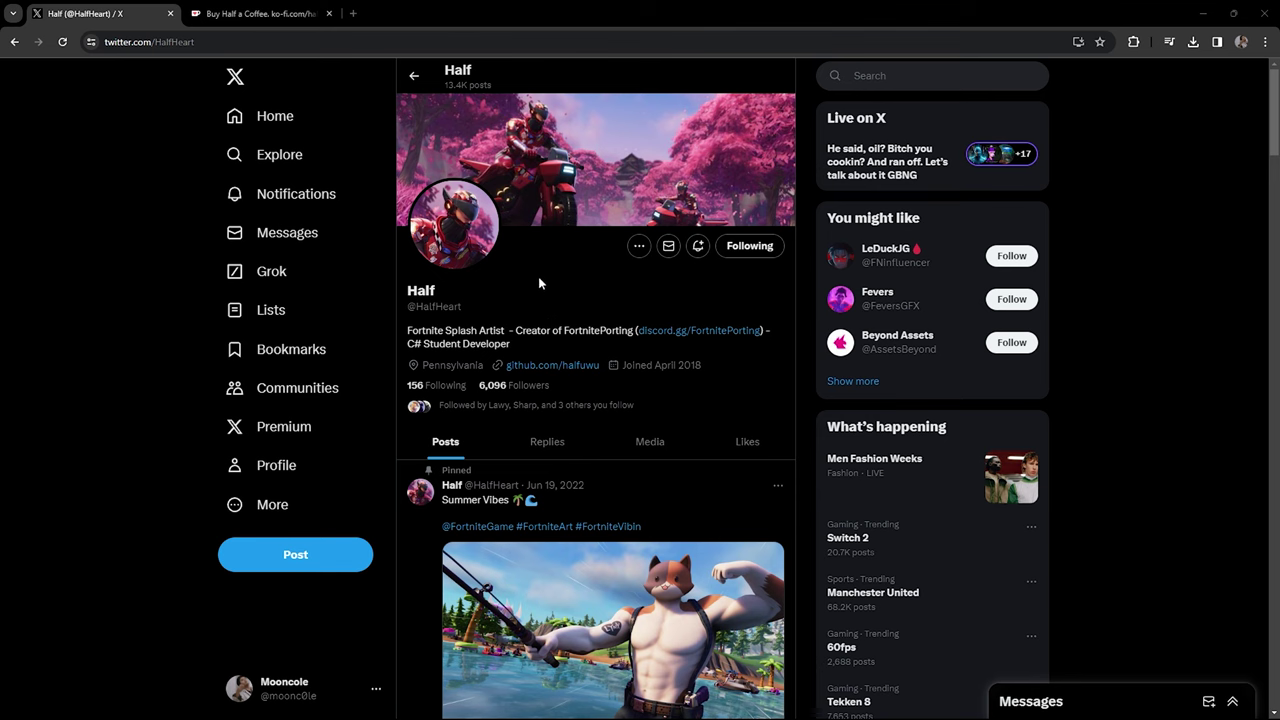
Switch to the creator's Ko-fi page and click into its $ donation amount field.
click(258, 20)
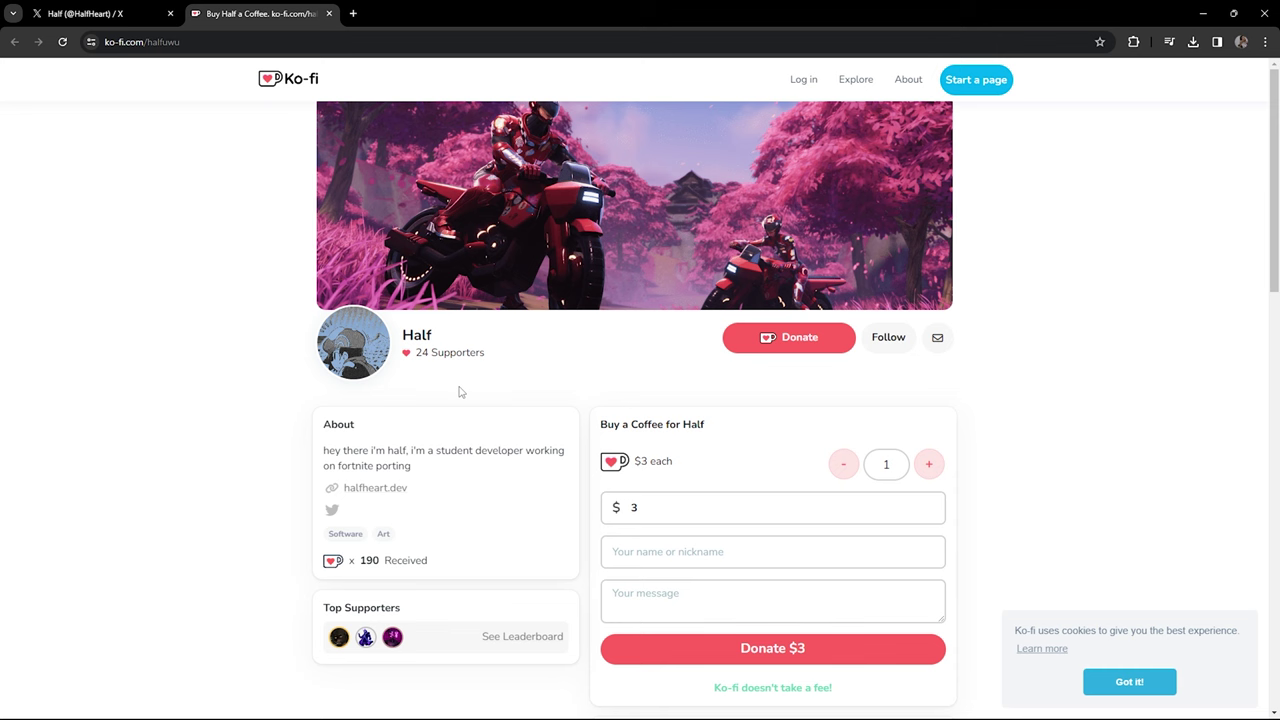
click(656, 505)
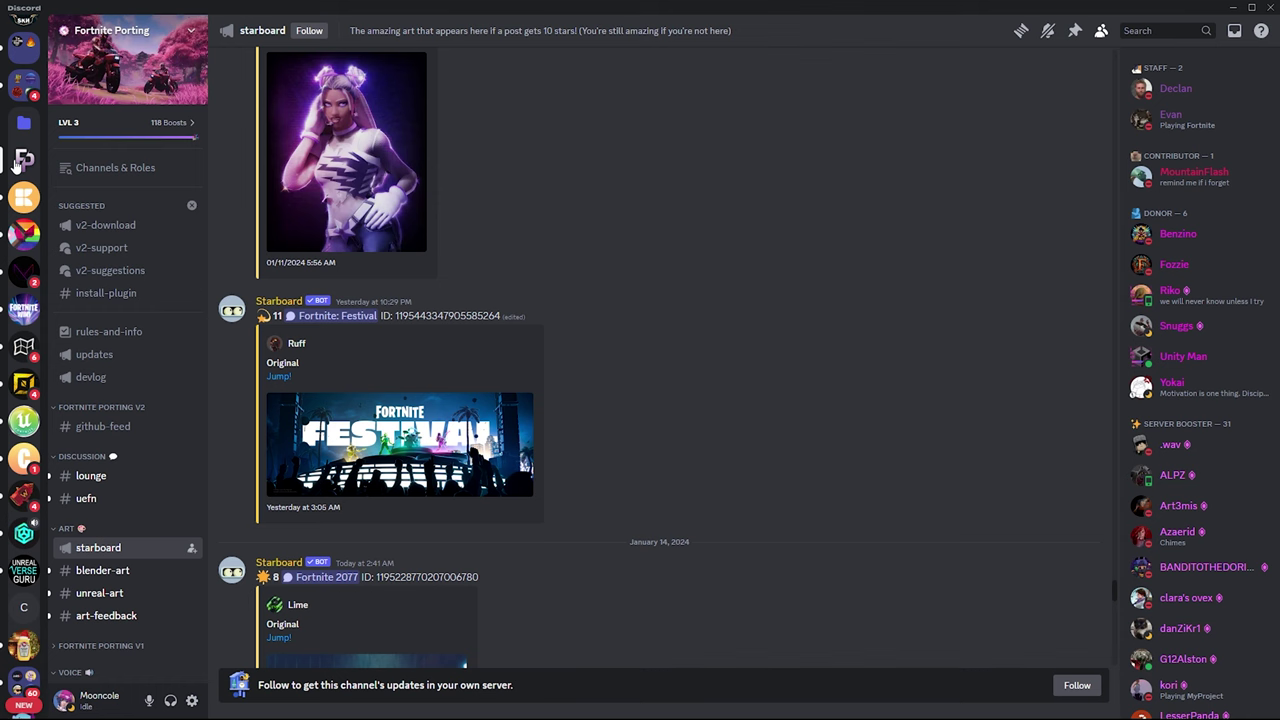
Save FortnitePorting.exe from #v2-download to Desktop\Fortnite porting 2.0, then minimize Chrome and Discord.
click(130, 226)
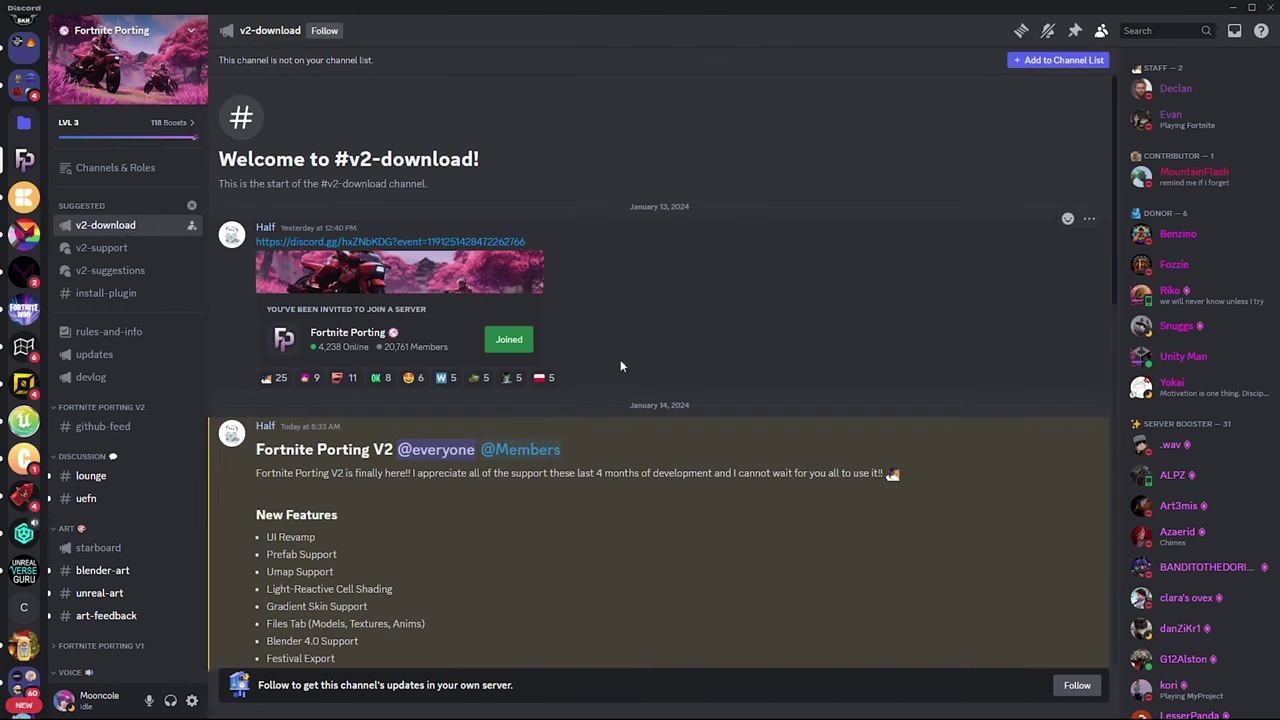
scroll(735, 386, down, 8)
scroll(735, 391, down, 5)
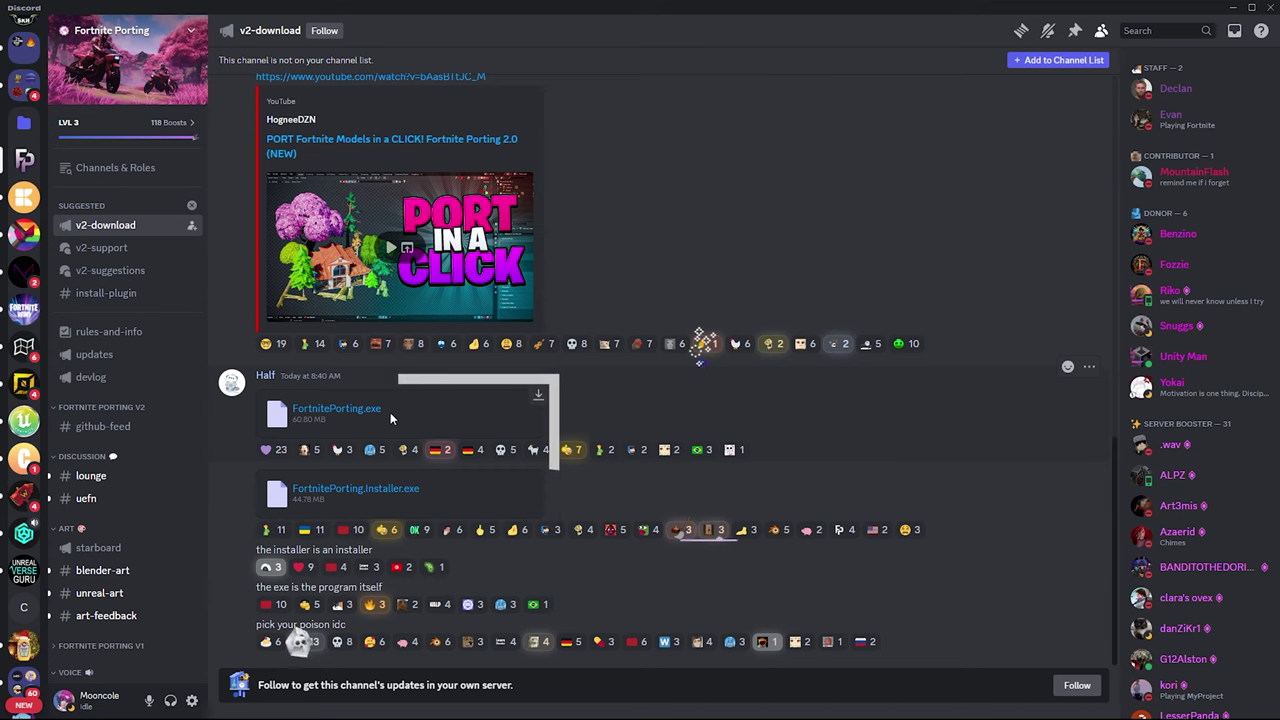
click(371, 410)
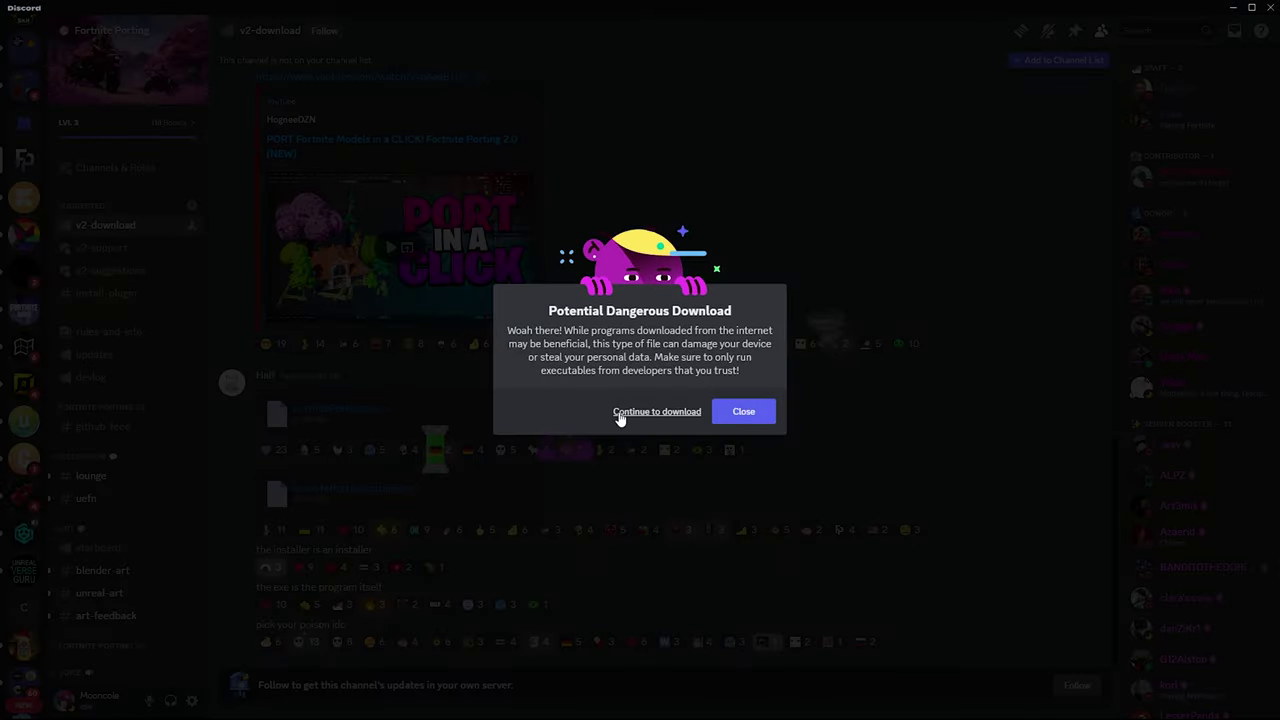
click(618, 411)
click(75, 312)
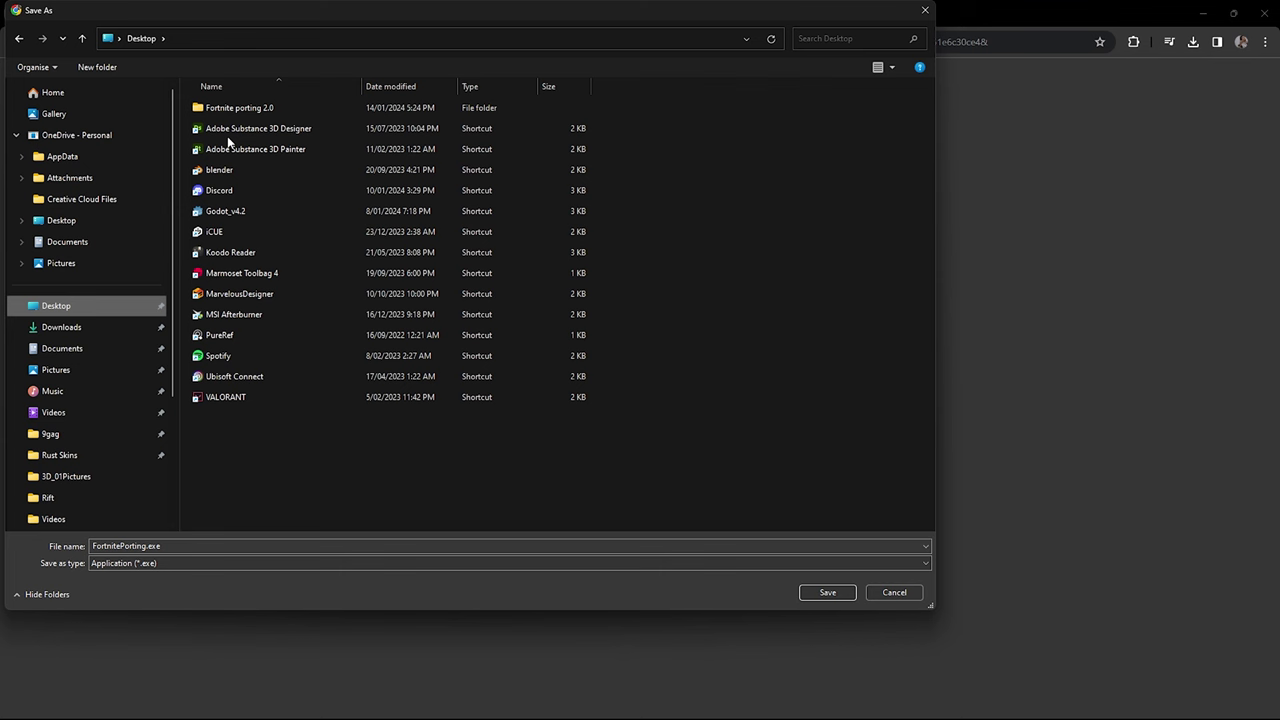
double_click(209, 110)
click(826, 593)
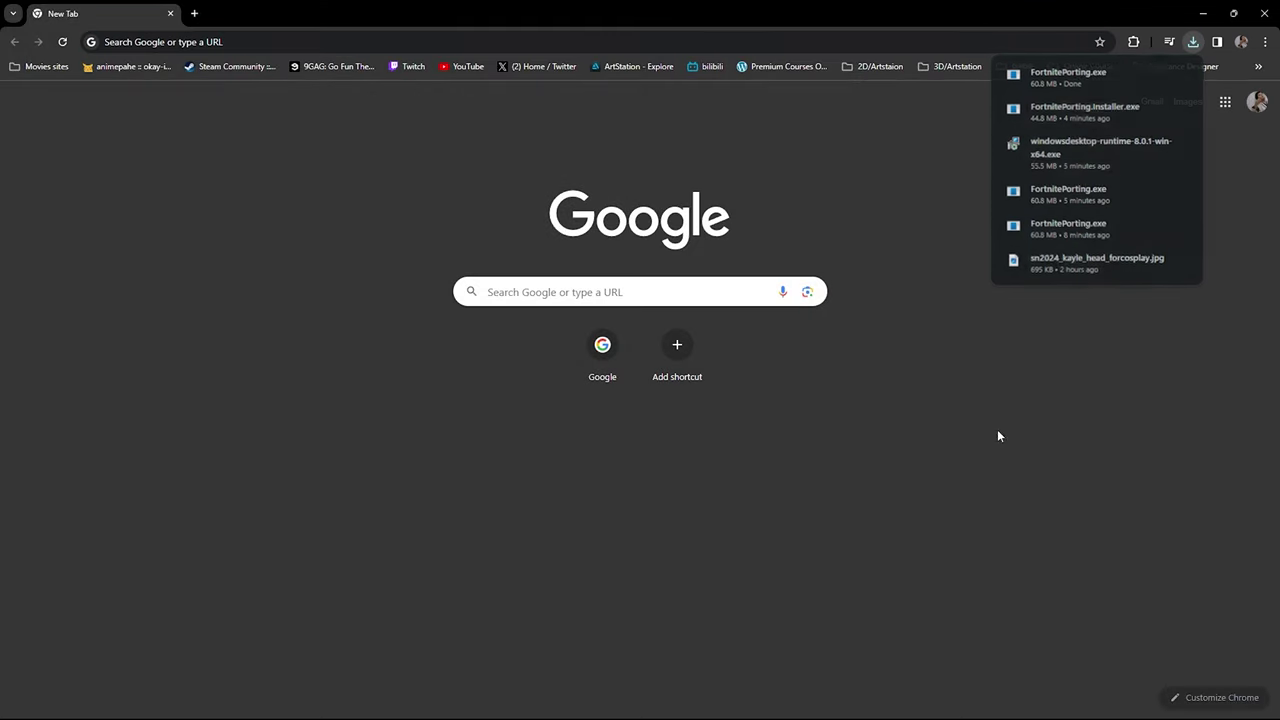
click(1203, 13)
click(1209, 16)
Run FortnitePorting.exe past the SmartScreen warning, then download and install the .NET 8.0 Desktop Runtime.
double_click(627, 330)
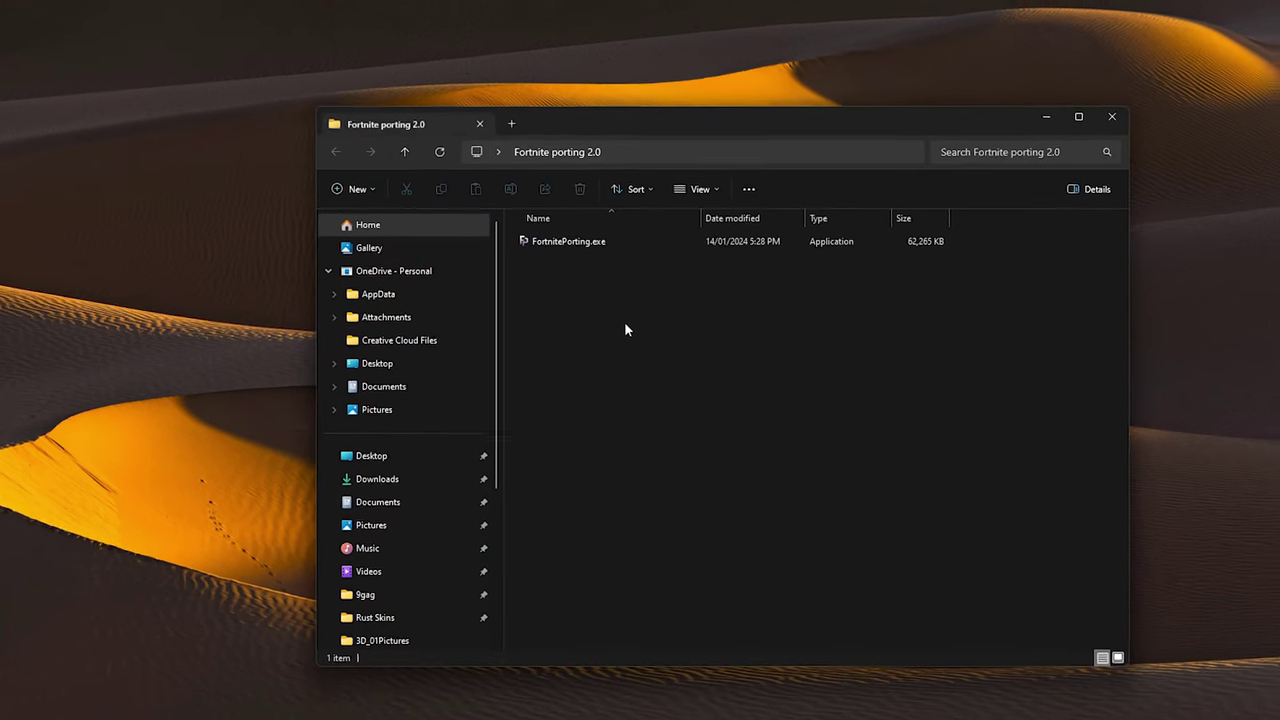
double_click(535, 243)
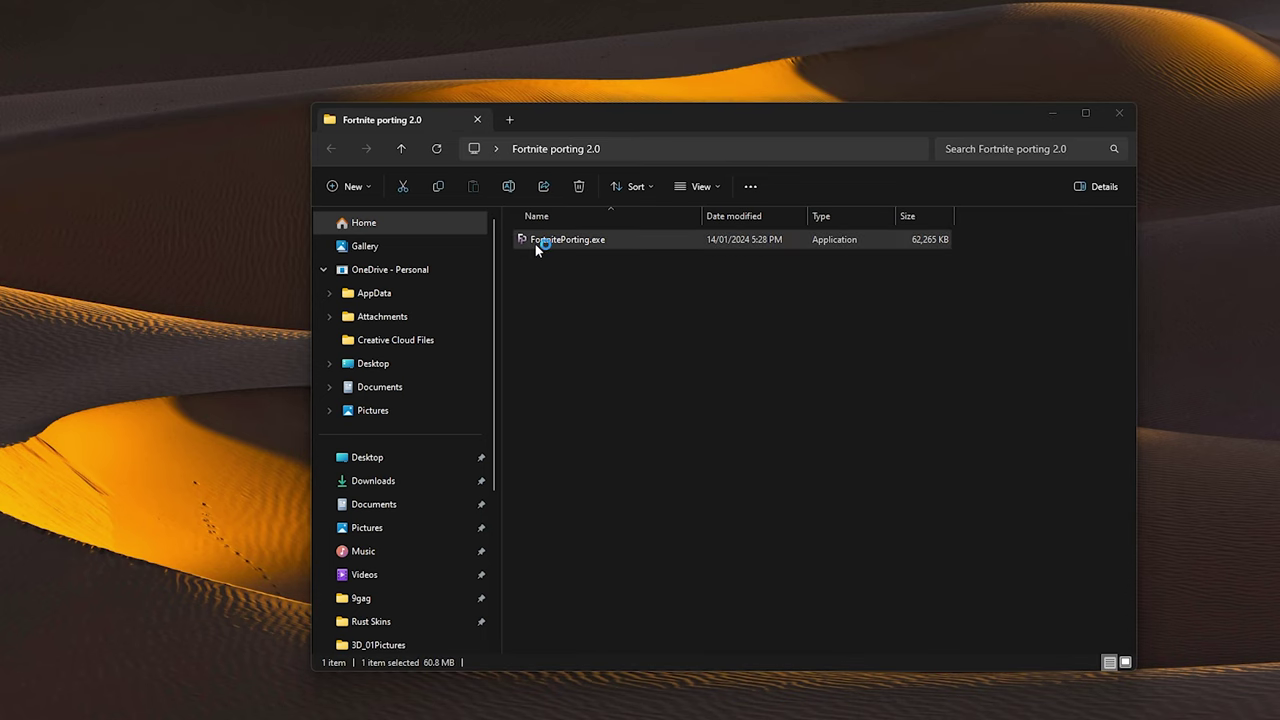
click(490, 263)
click(690, 502)
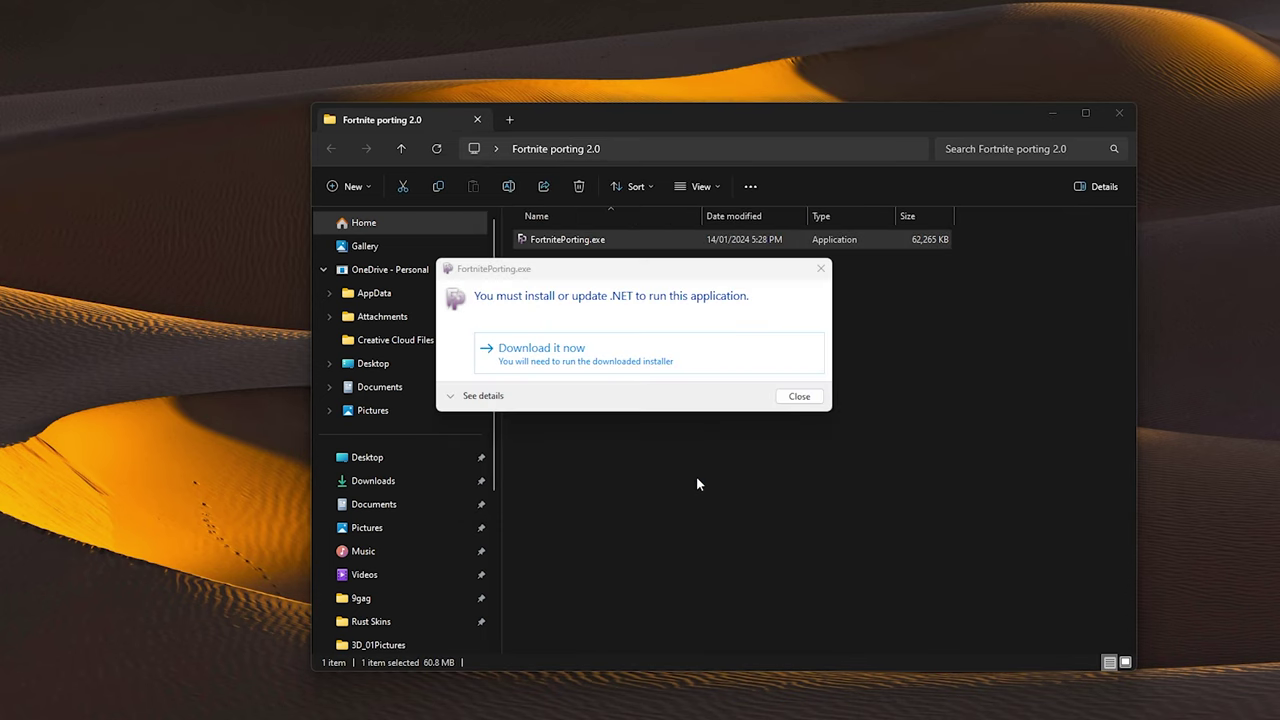
click(571, 358)
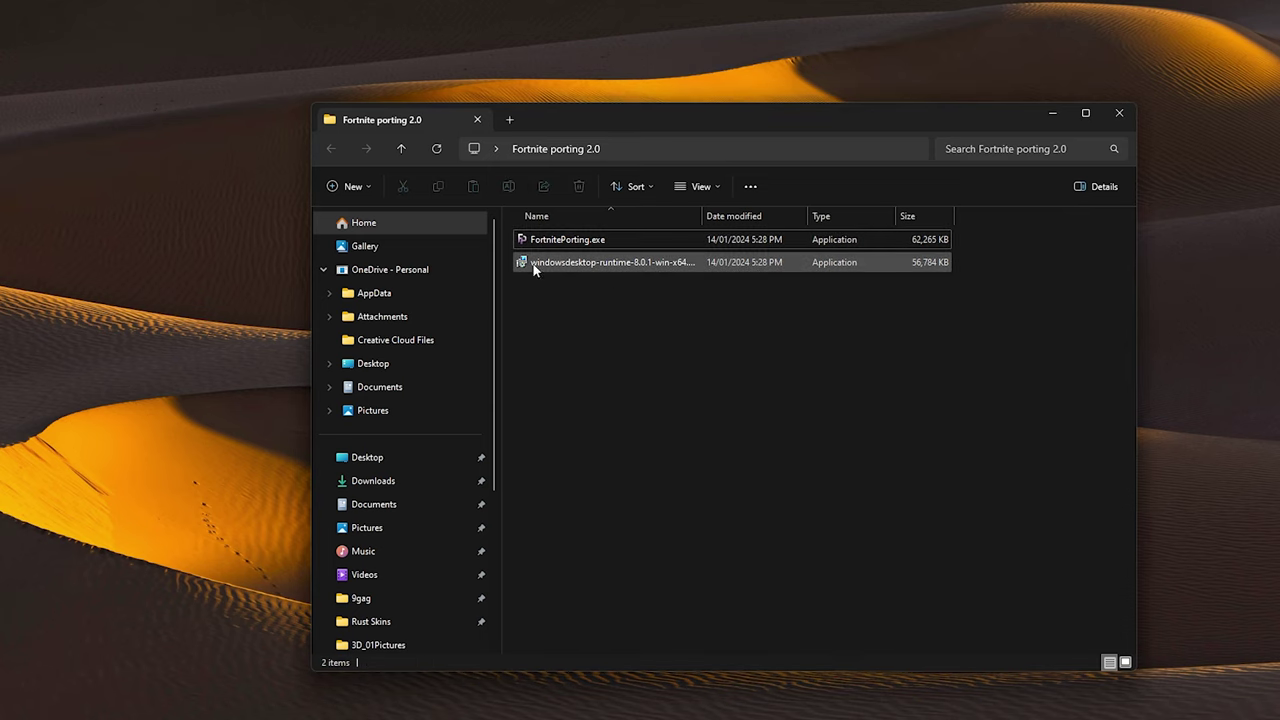
double_click(534, 263)
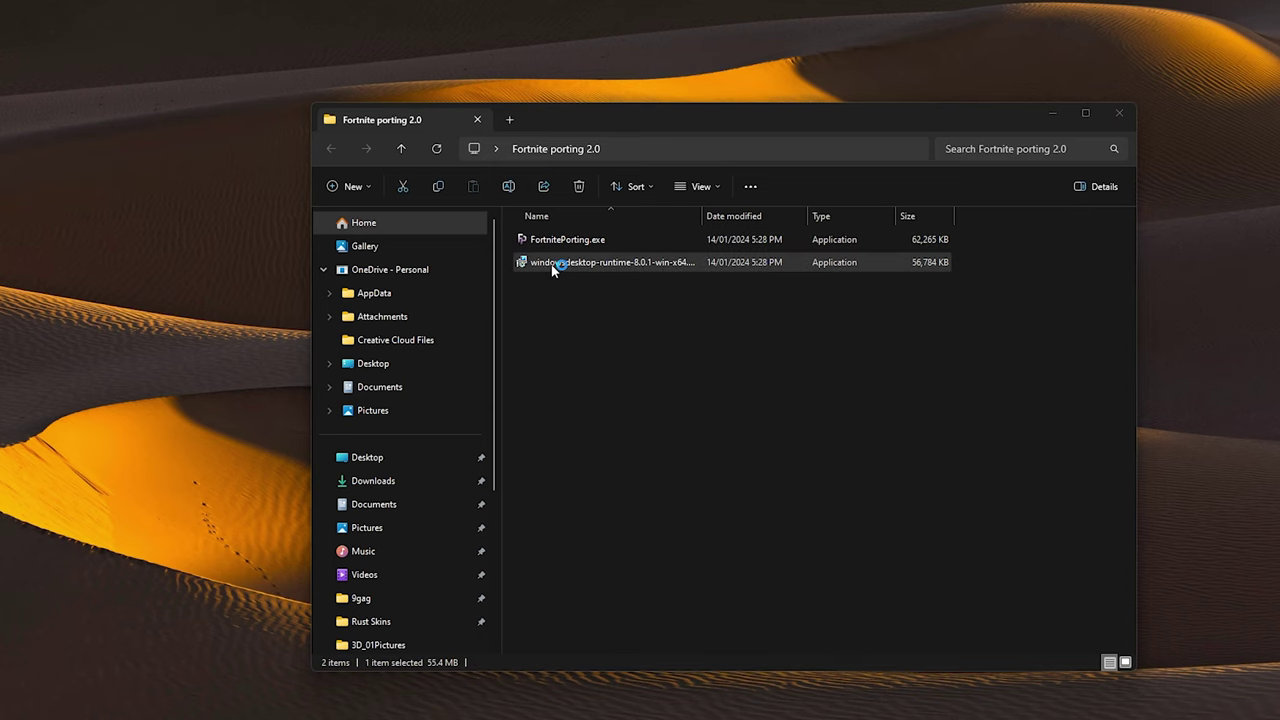
click(745, 509)
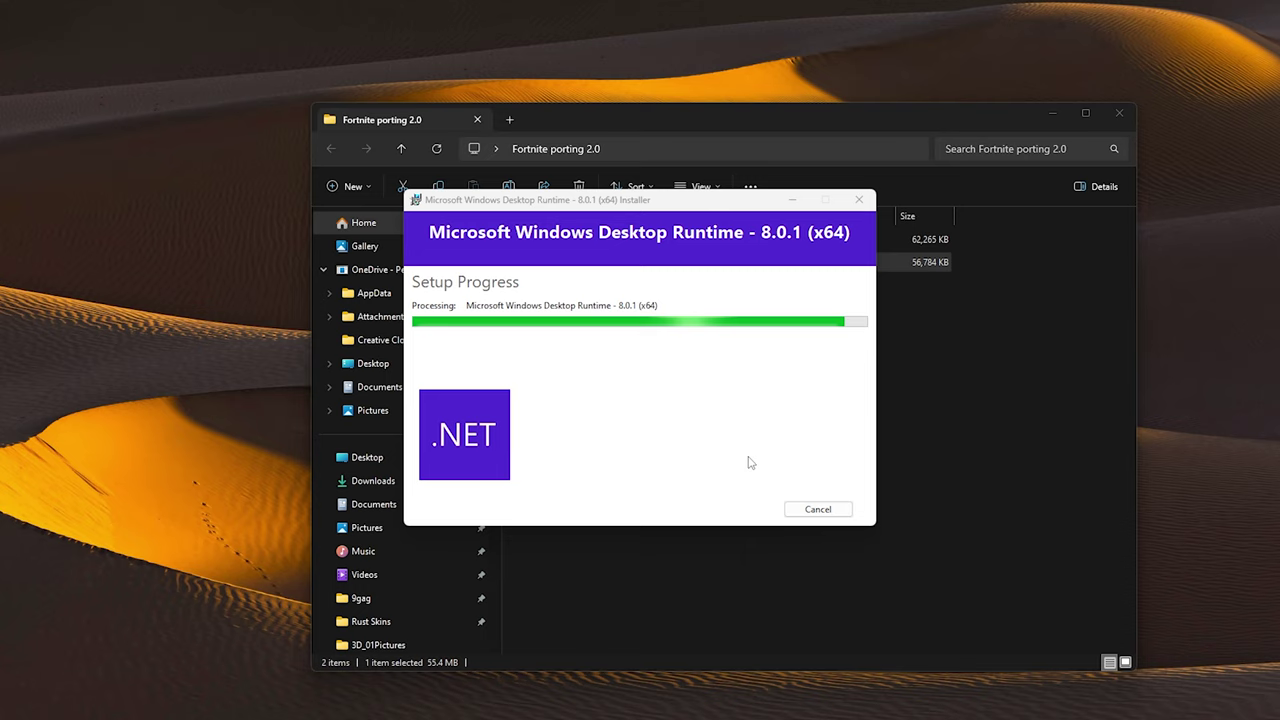
Close the runtime installer, launch FortnitePorting.exe and continue with the Local archive path.
click(817, 509)
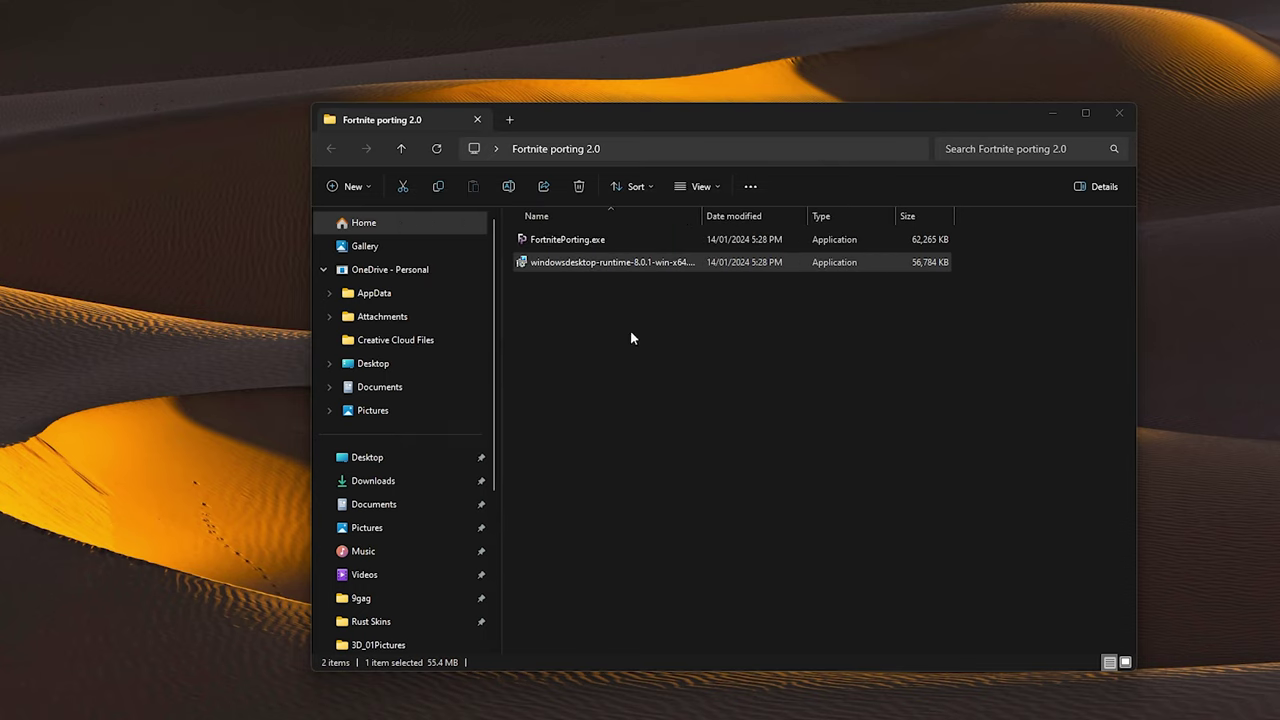
click(570, 240)
key(Return)
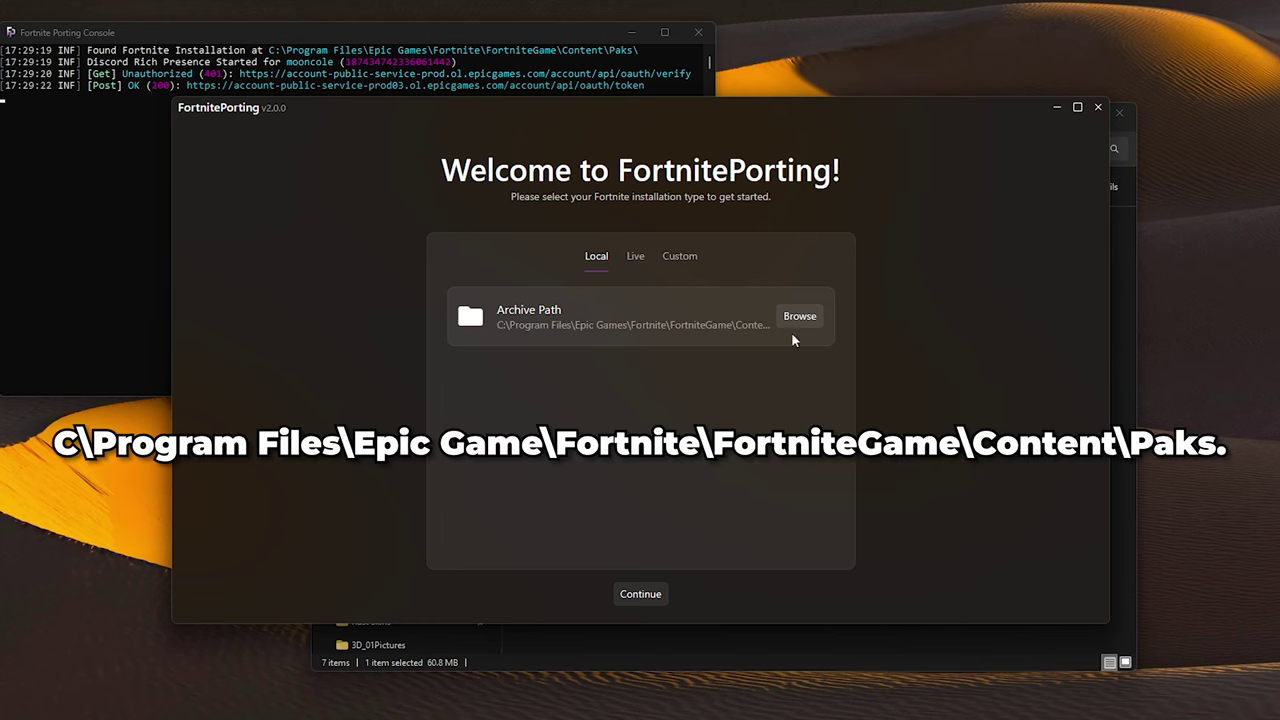
click(640, 594)
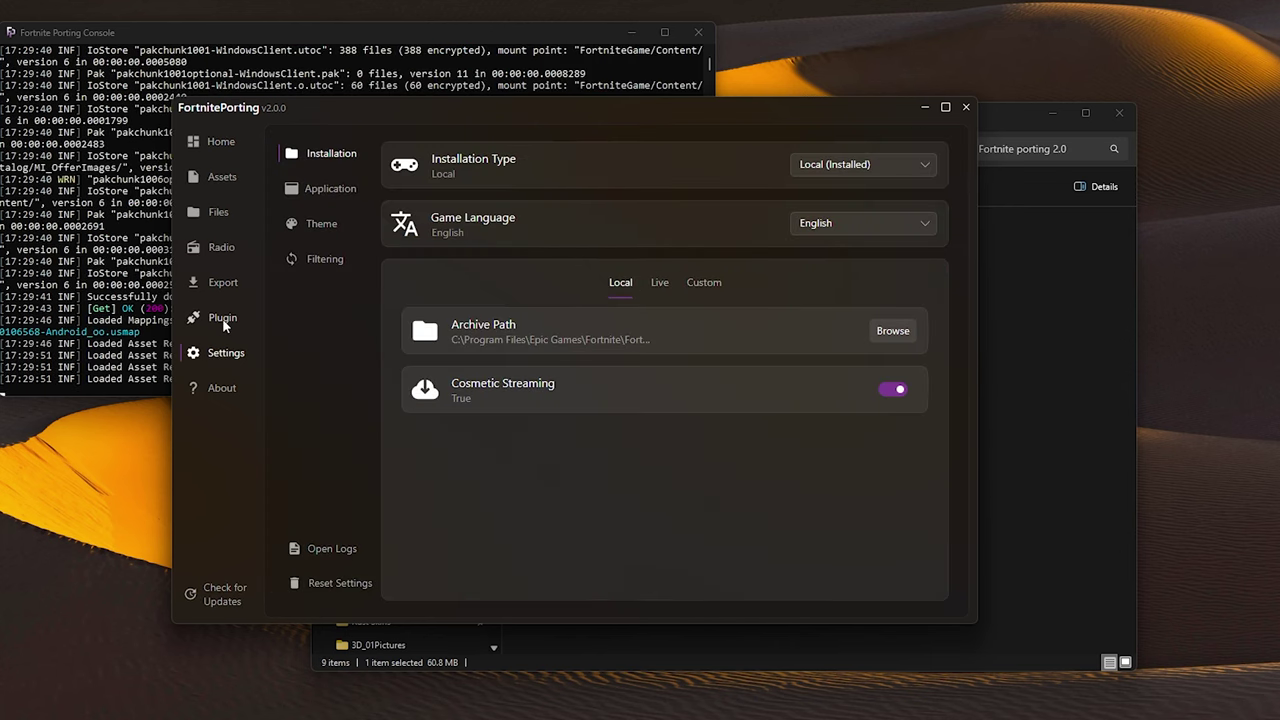
Add Steam's Blender 4.0 blender.exe as a Blender installation and sync the plugin.
click(224, 323)
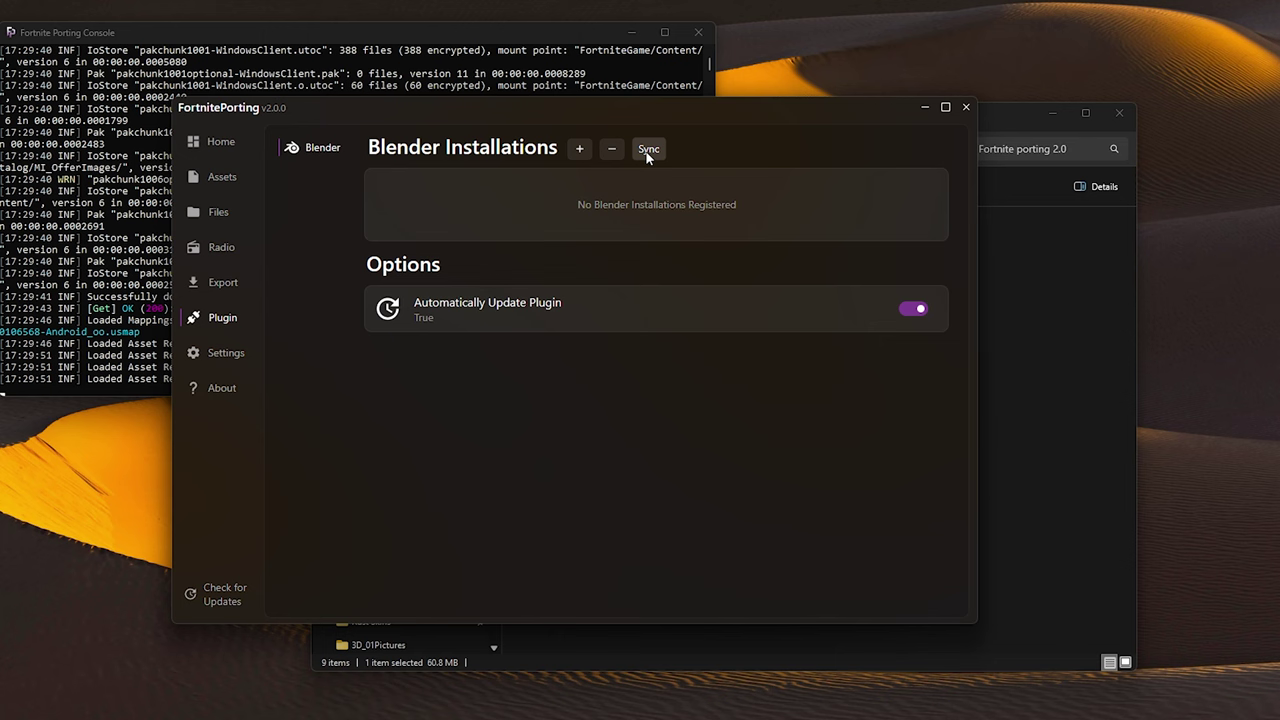
click(579, 149)
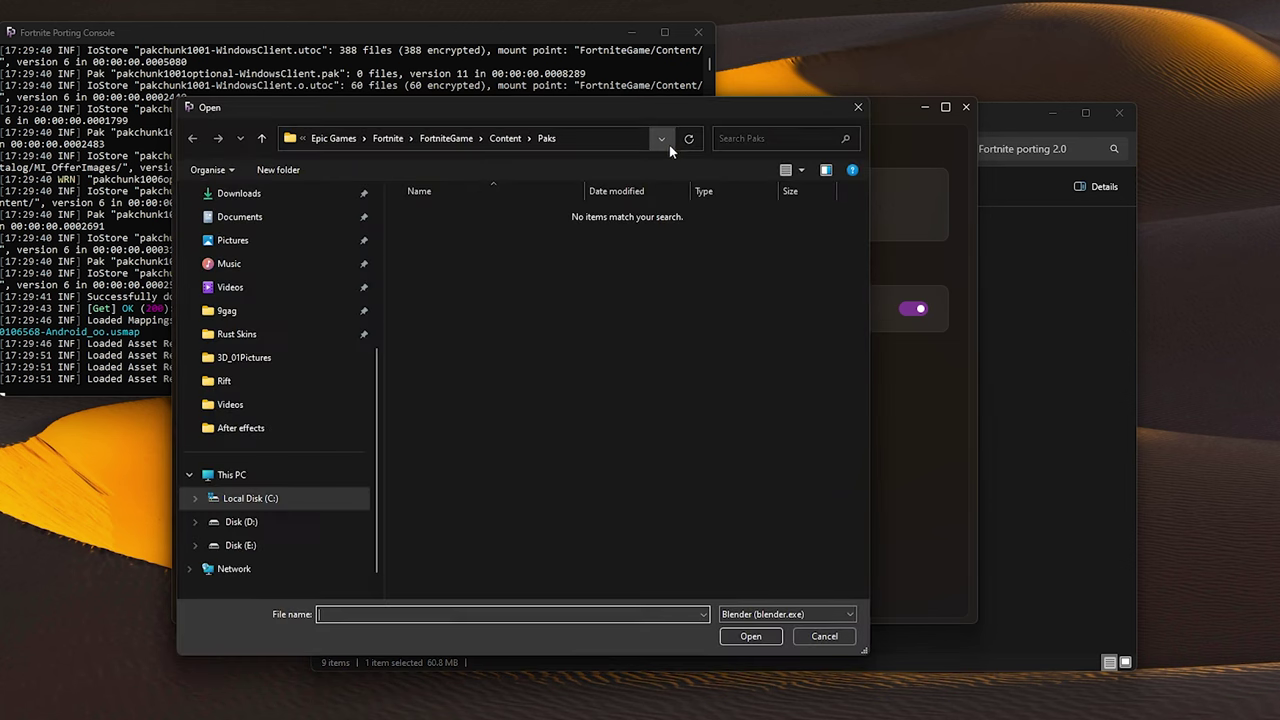
click(293, 496)
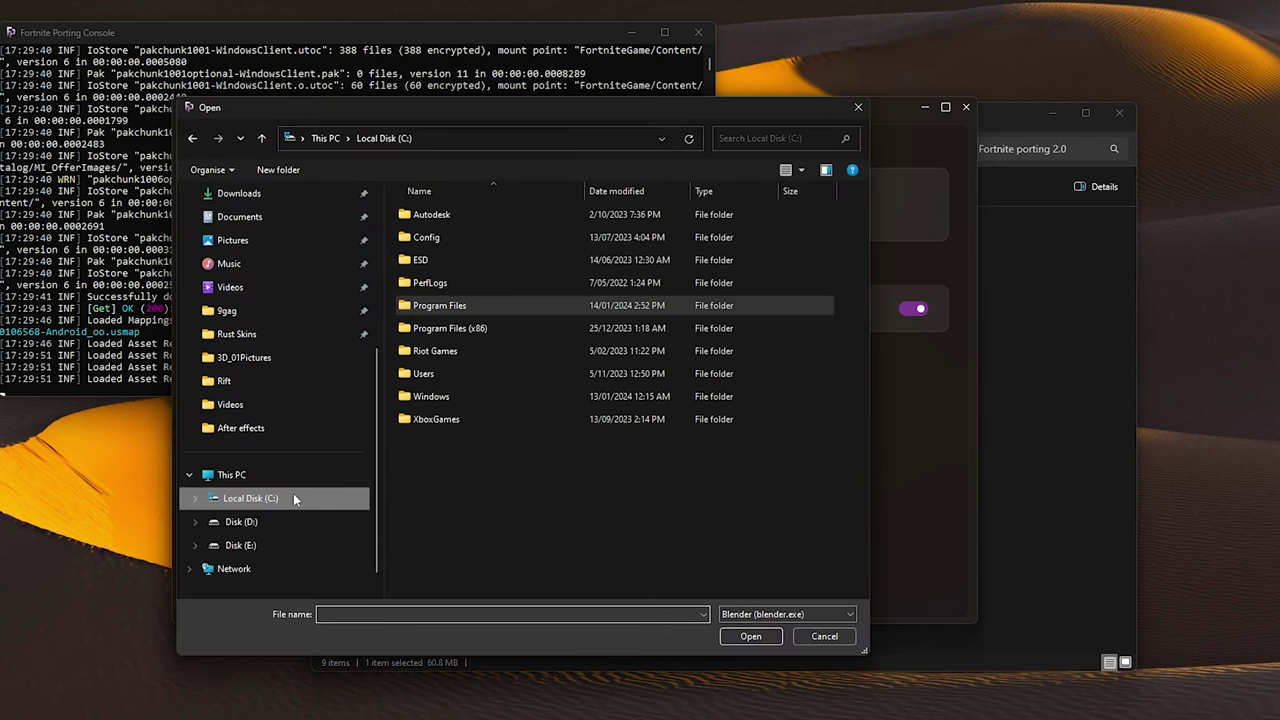
double_click(452, 329)
scroll(537, 340, down, 5)
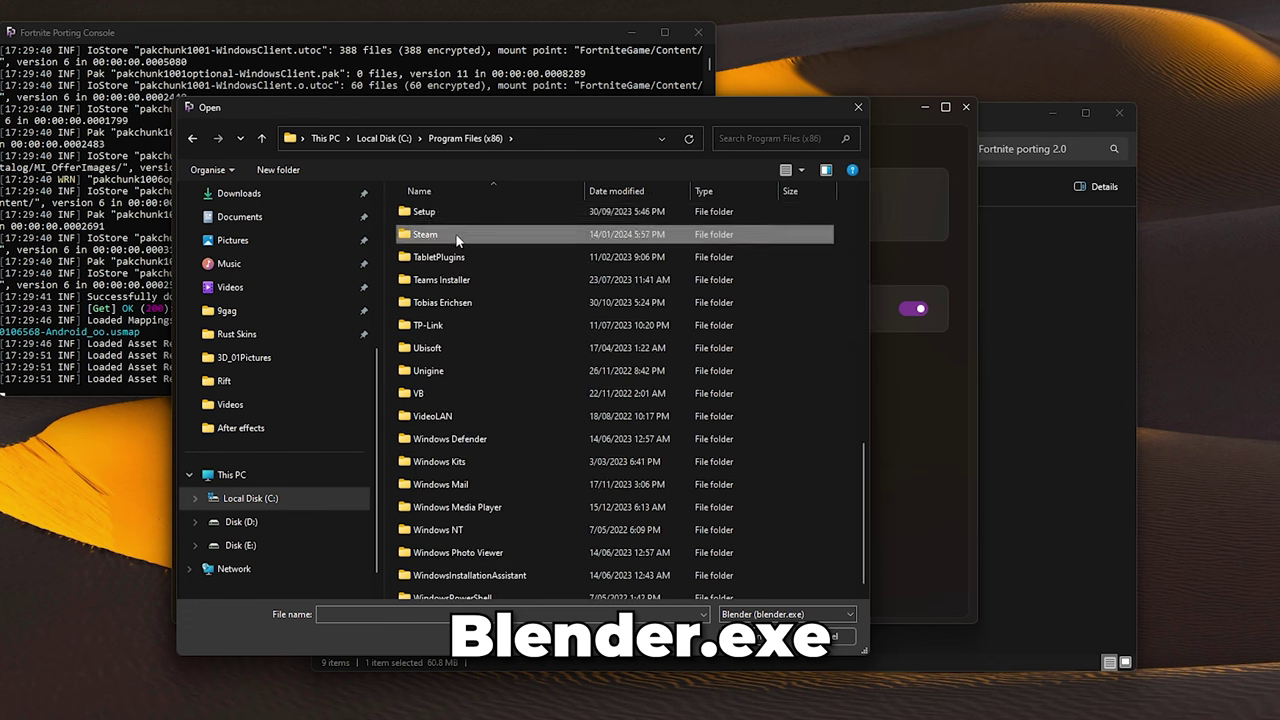
double_click(461, 233)
scroll(471, 515, down, 2)
double_click(471, 515)
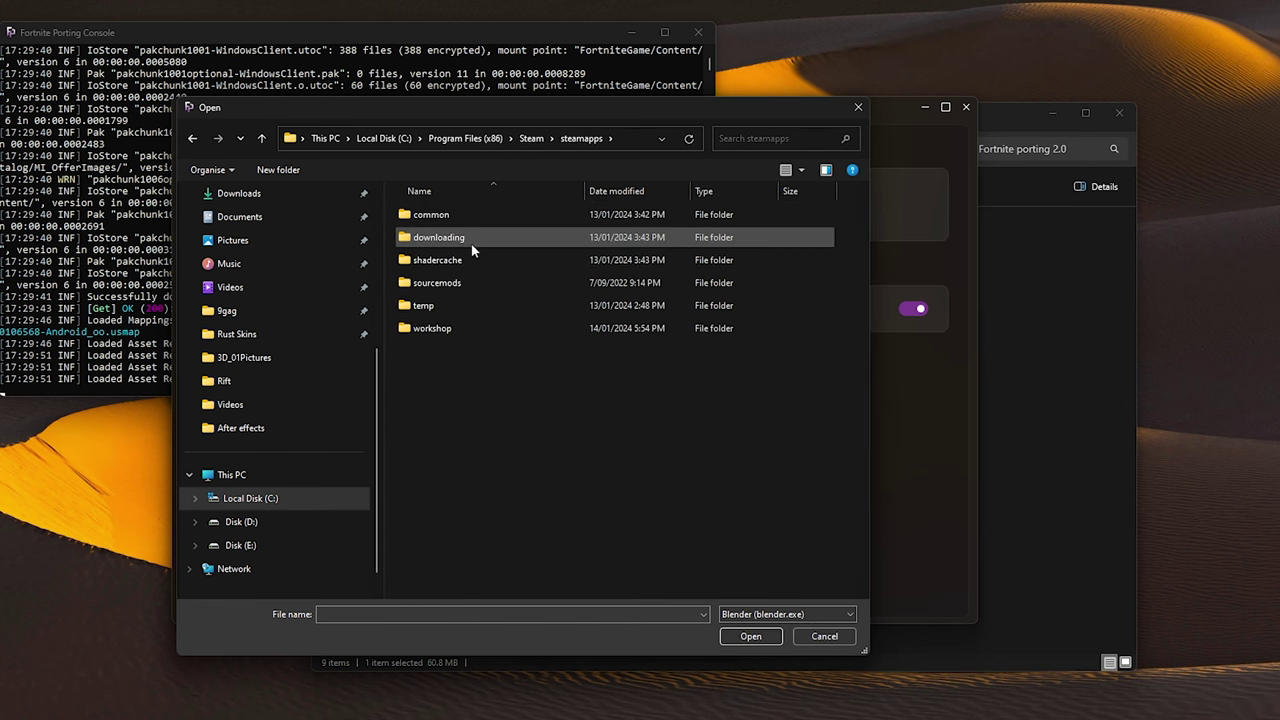
double_click(430, 214)
double_click(427, 260)
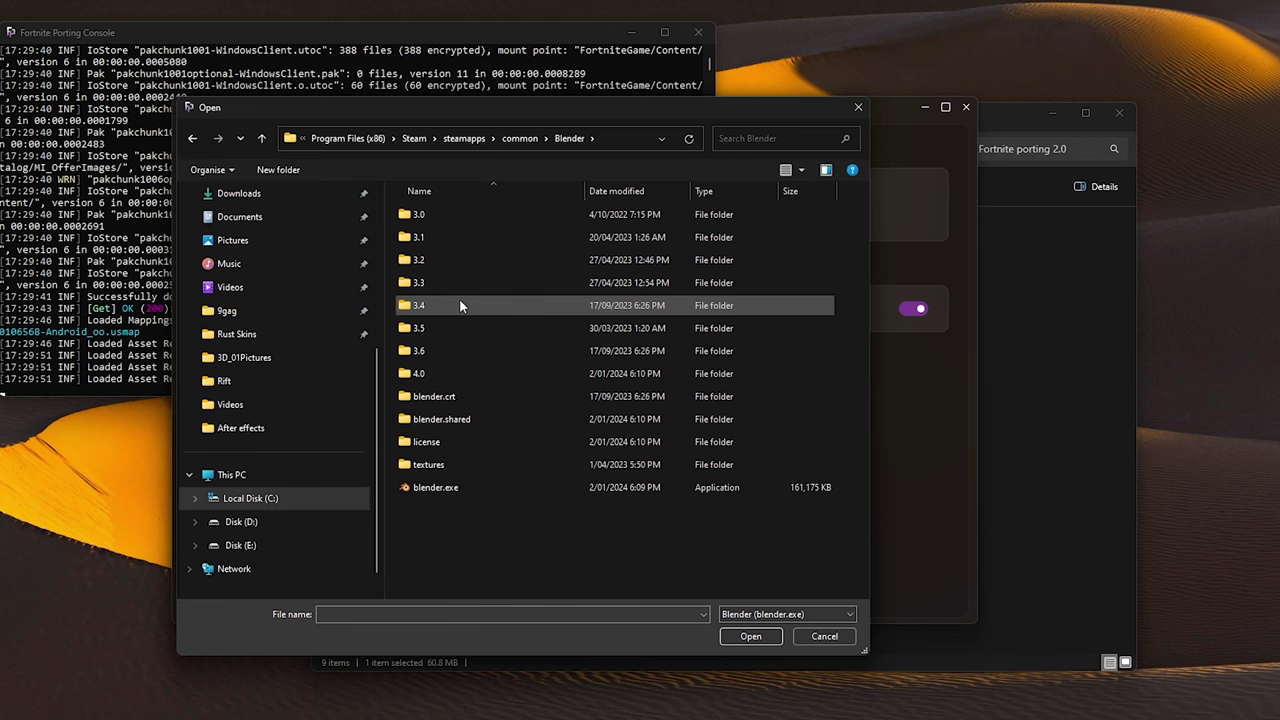
click(420, 488)
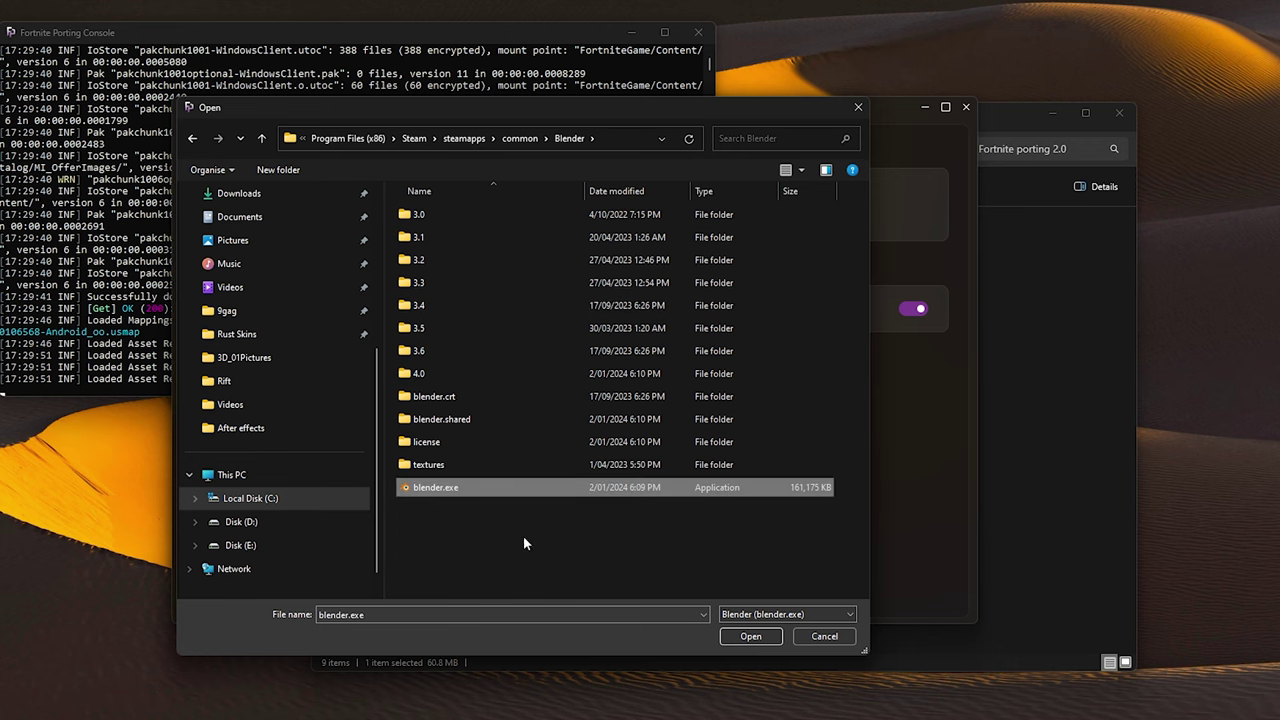
click(740, 637)
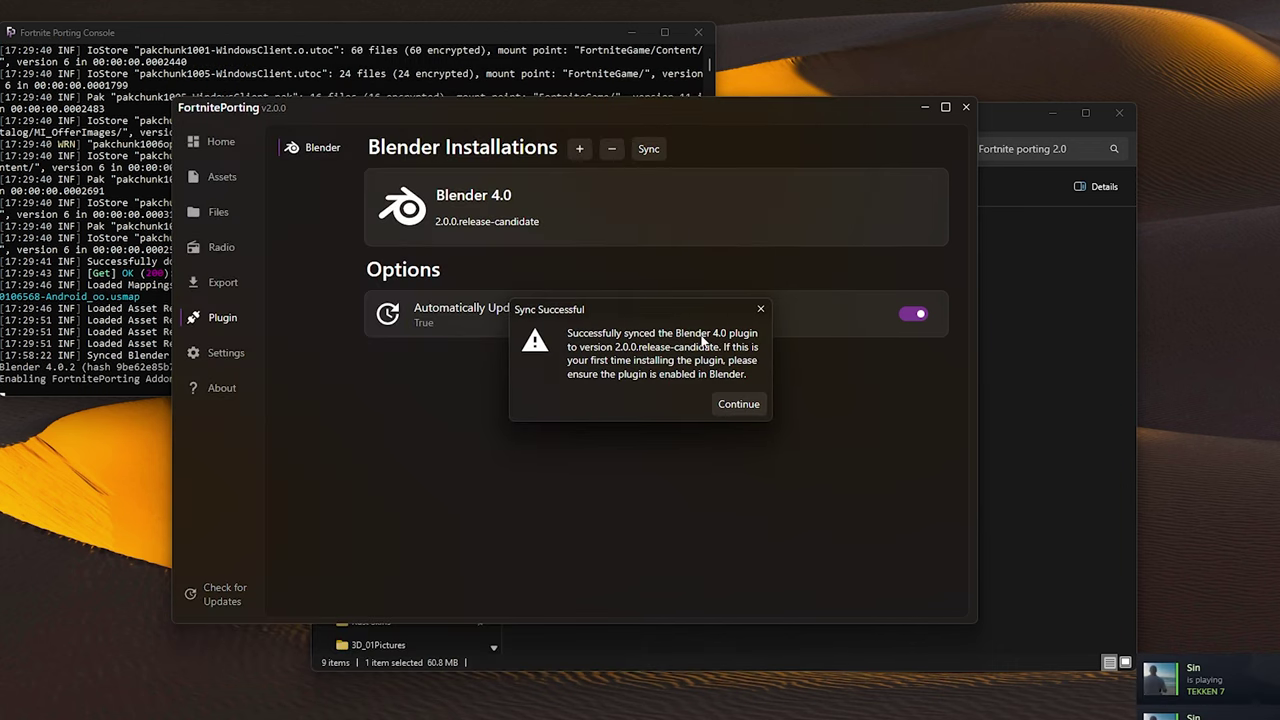
click(737, 406)
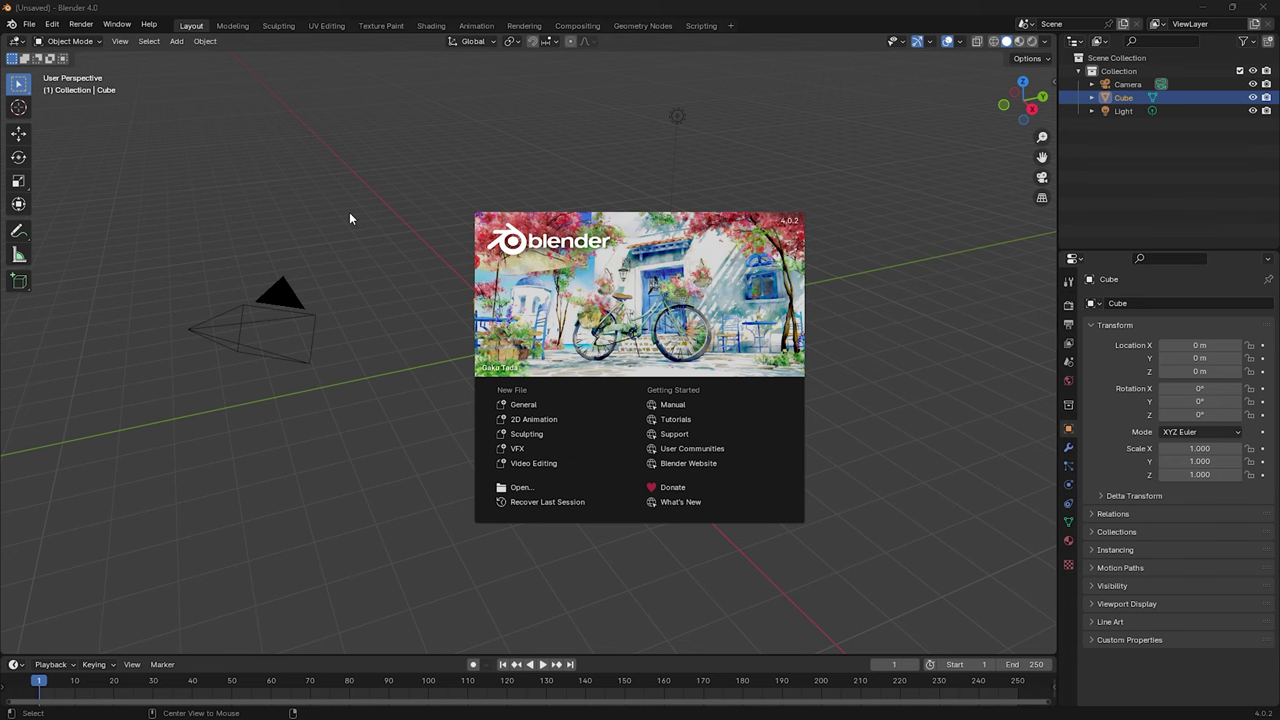
In Blender's Preferences > Add-ons, filter the list with 'fort' to find Fortnite Porting.
click(351, 217)
click(51, 23)
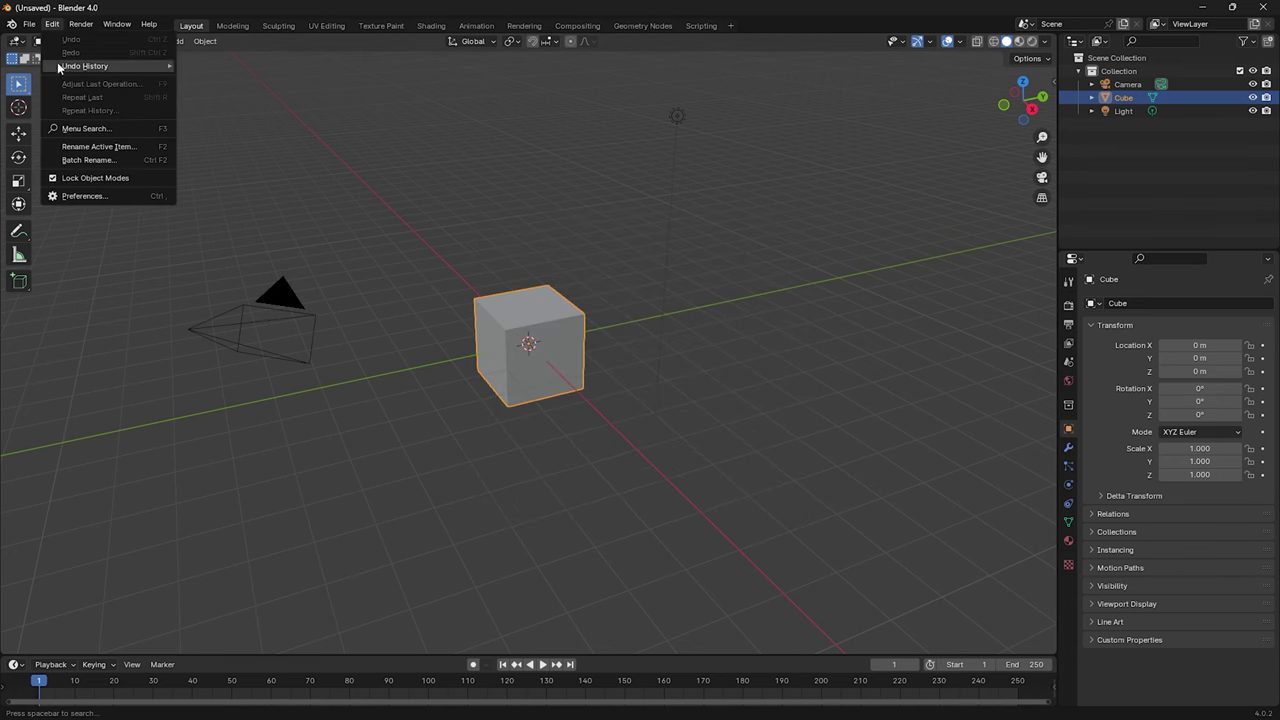
click(80, 196)
click(62, 152)
click(350, 58)
text(fort)
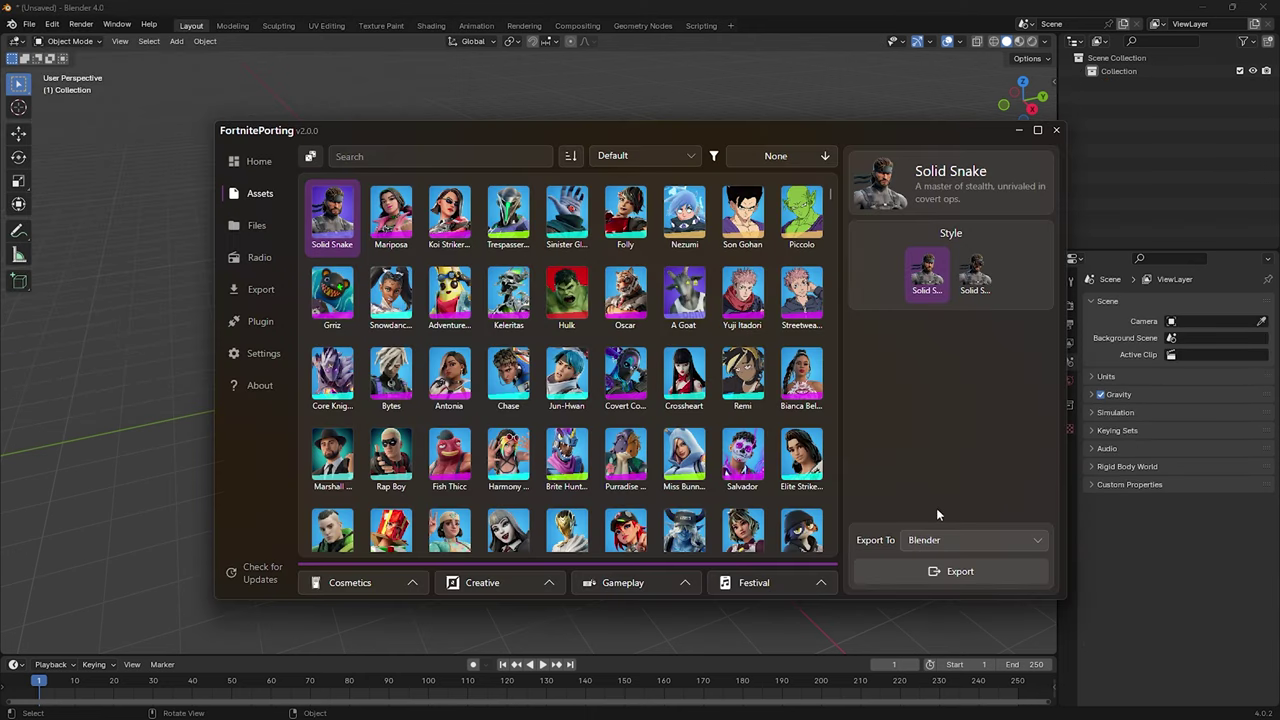
Export Solid Snake to Blender and view the character in Material Preview shading.
click(946, 576)
scroll(506, 257, up, 5)
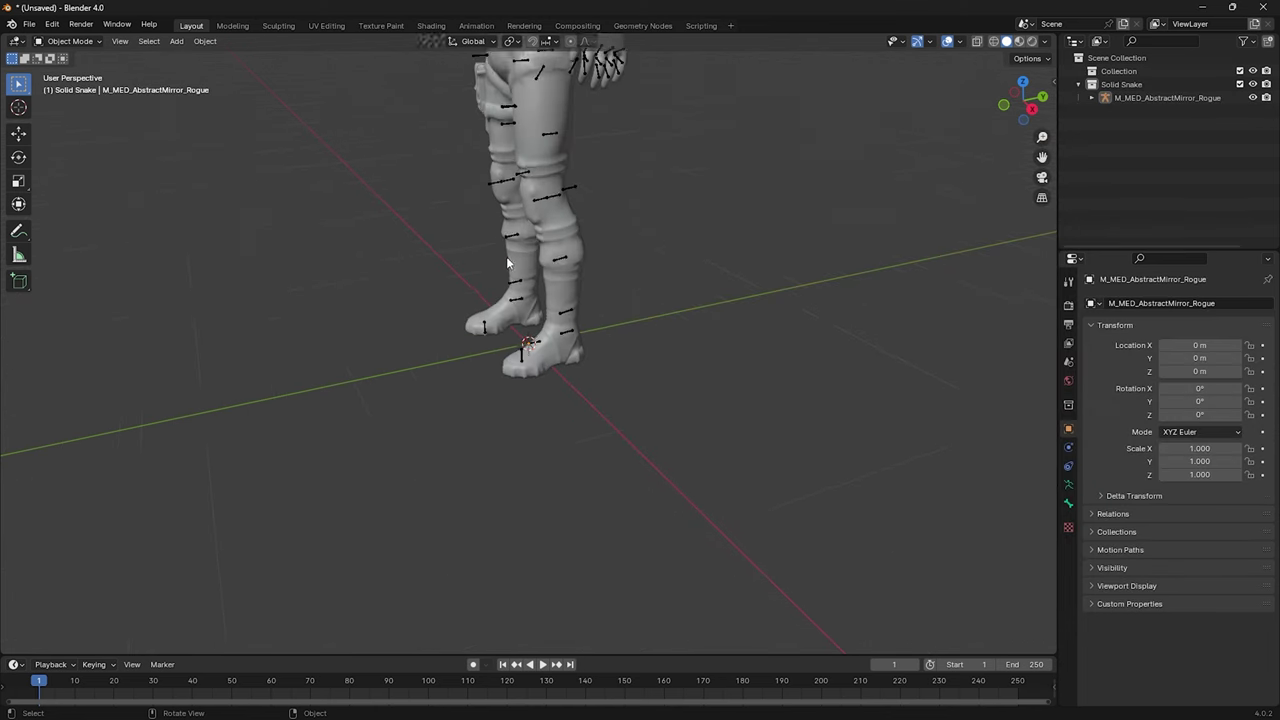
middle_drag(506, 257, 987, 77)
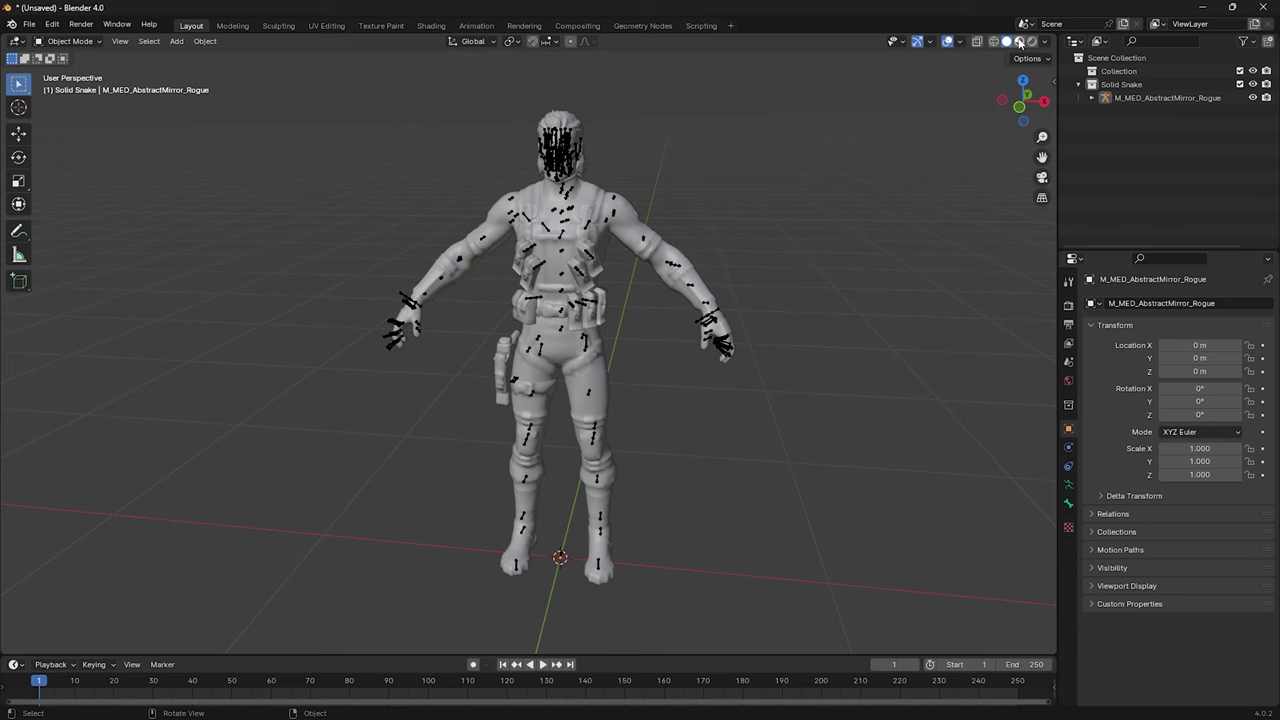
click(1019, 43)
click(960, 42)
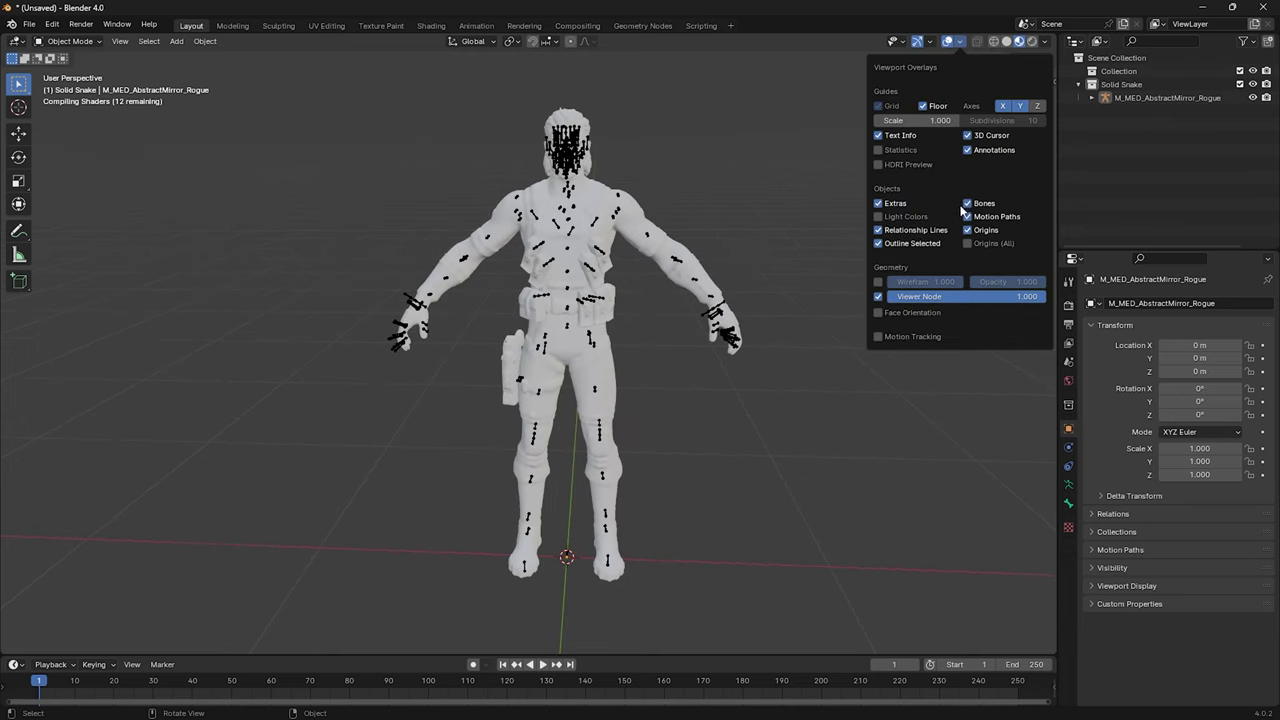
middle_drag(746, 278, 758, 309)
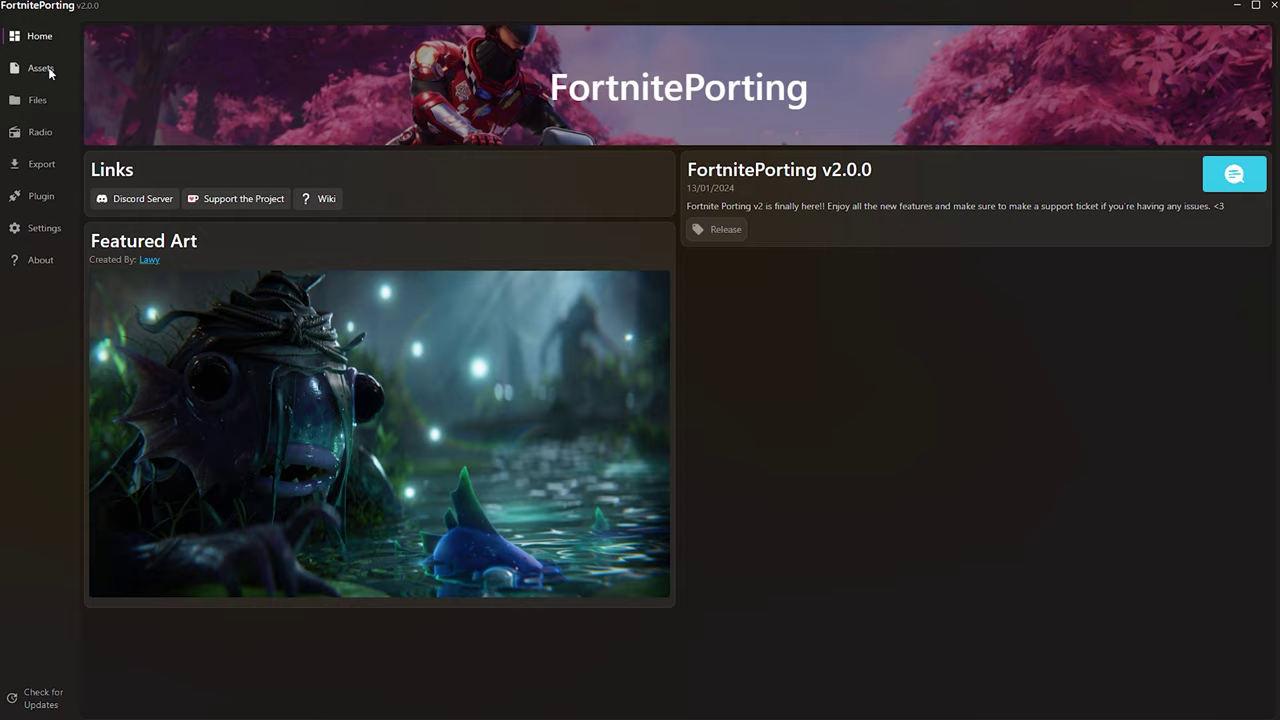
Export the Clock Tower prefab, then pick and export the L Apartments prefab into Blender.
click(41, 68)
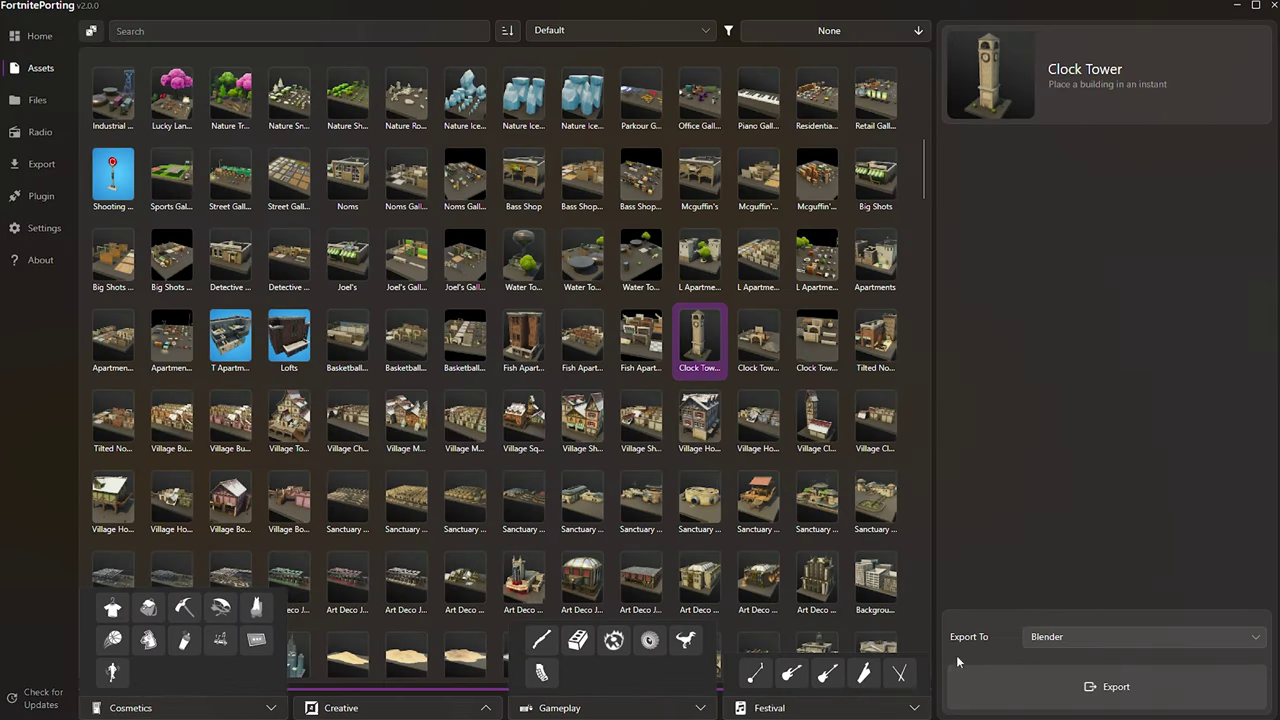
click(965, 686)
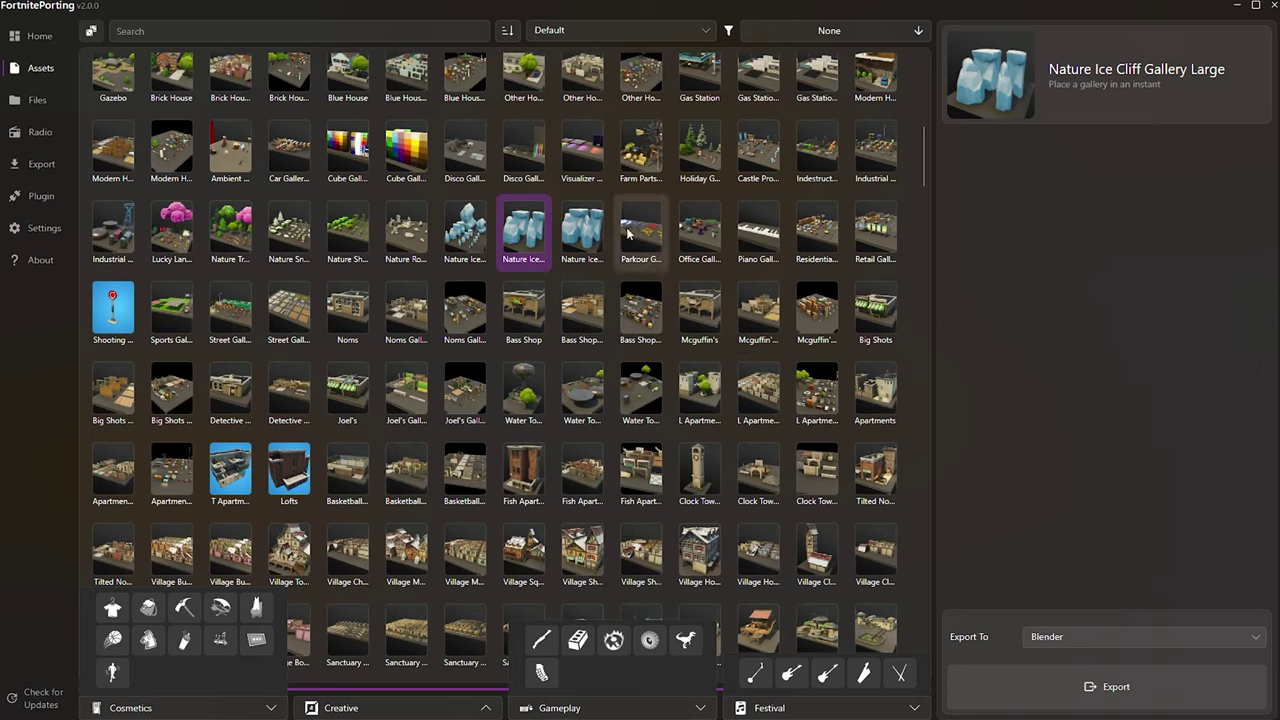
scroll(500, 400, down, 2)
click(640, 420)
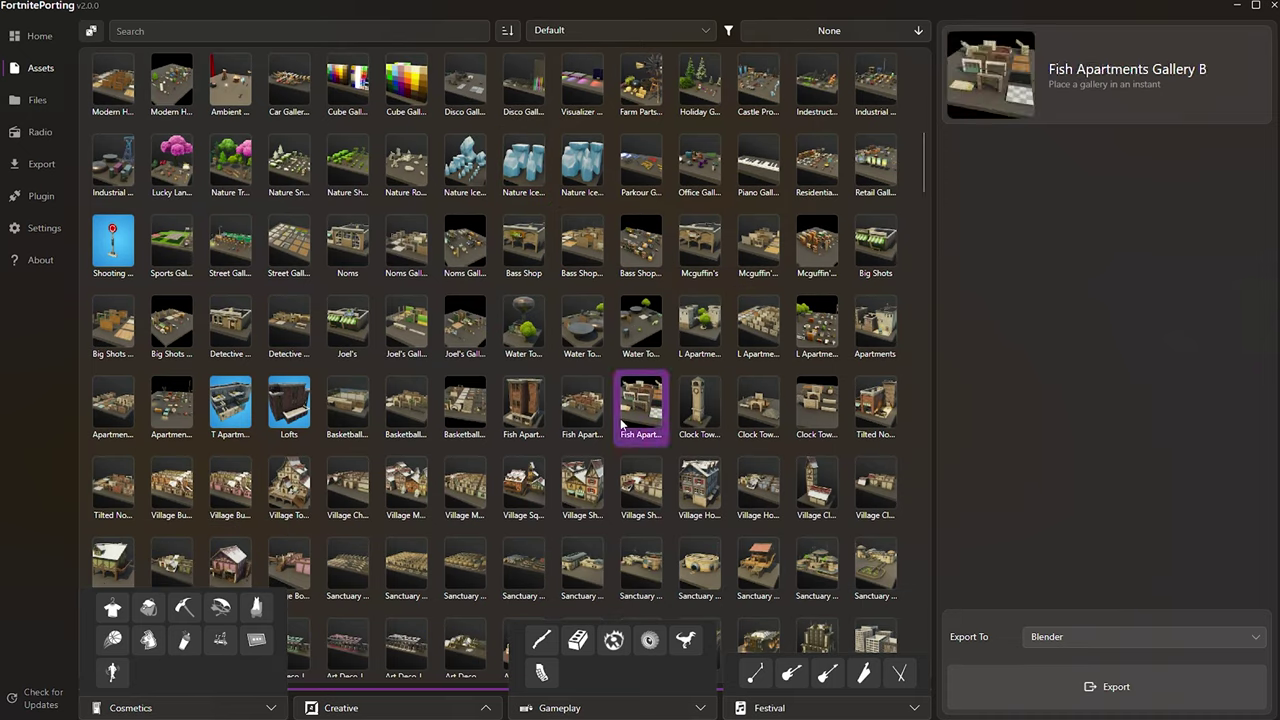
scroll(500, 400, down, 2)
click(406, 386)
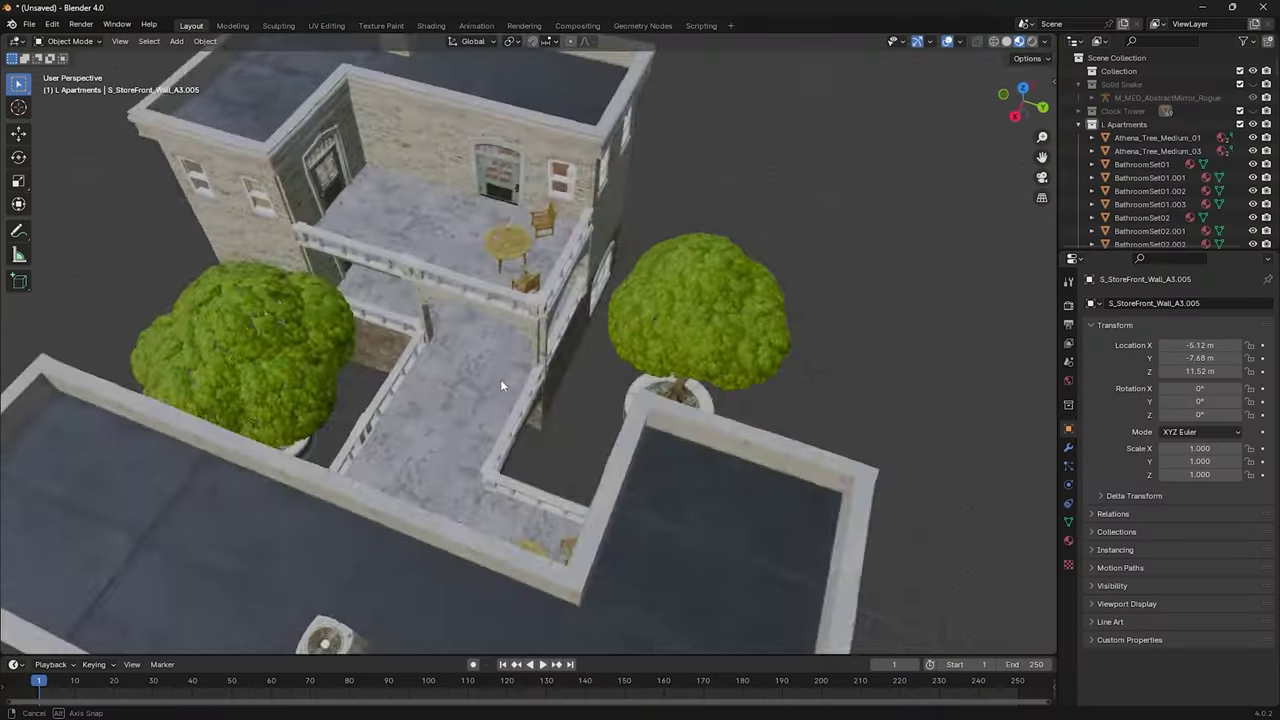
middle_drag(500, 379, 655, 358)
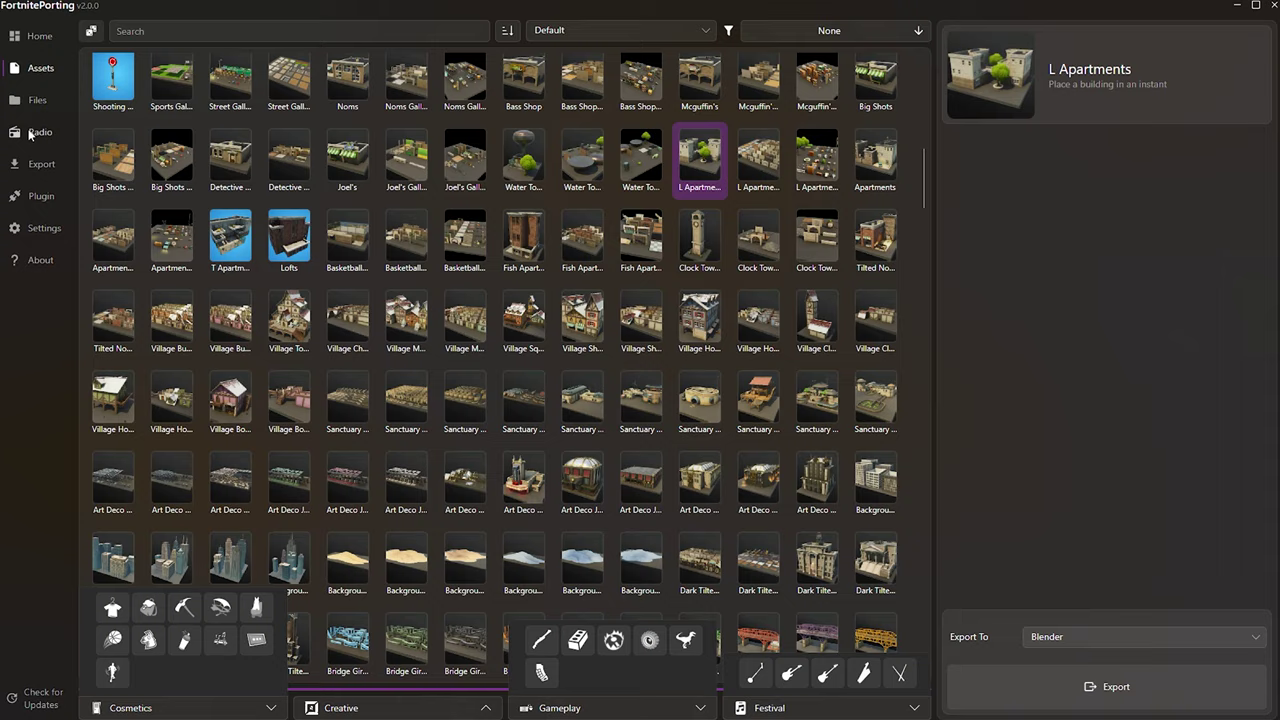
On the Radio page, scroll the track list and play Star Power.
click(32, 134)
scroll(405, 341, down, 8)
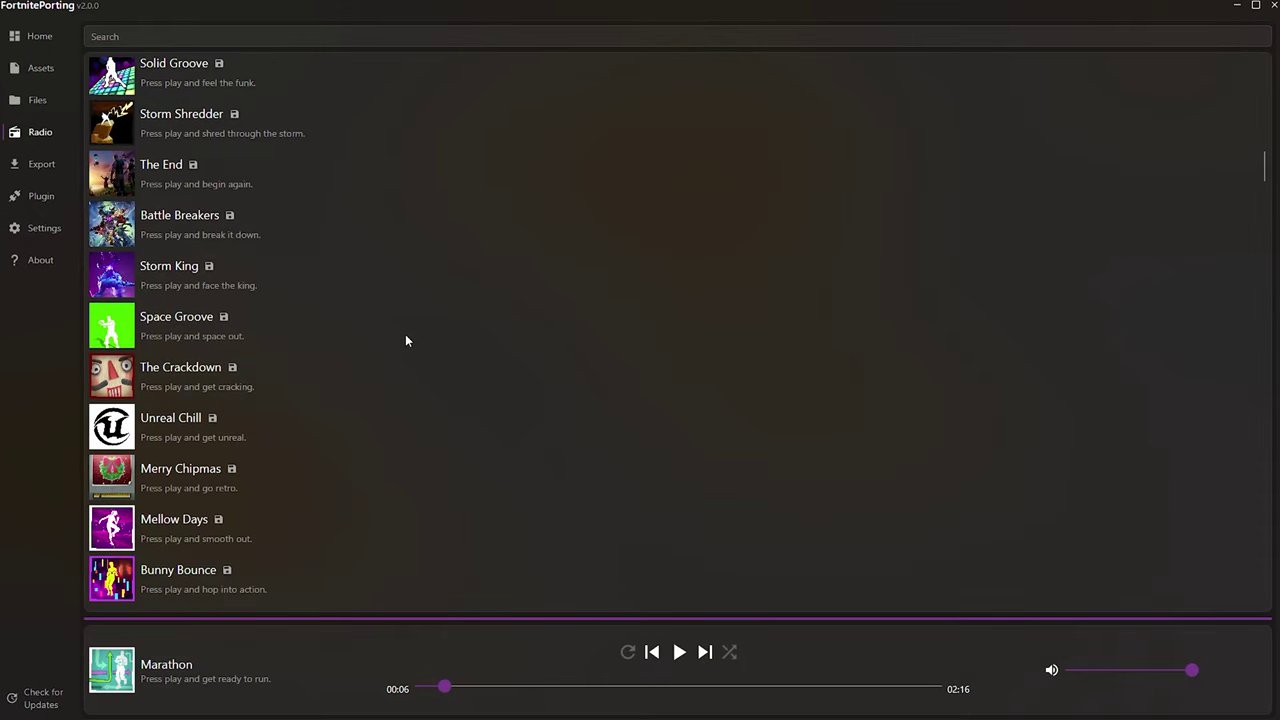
scroll(405, 337, down, 3)
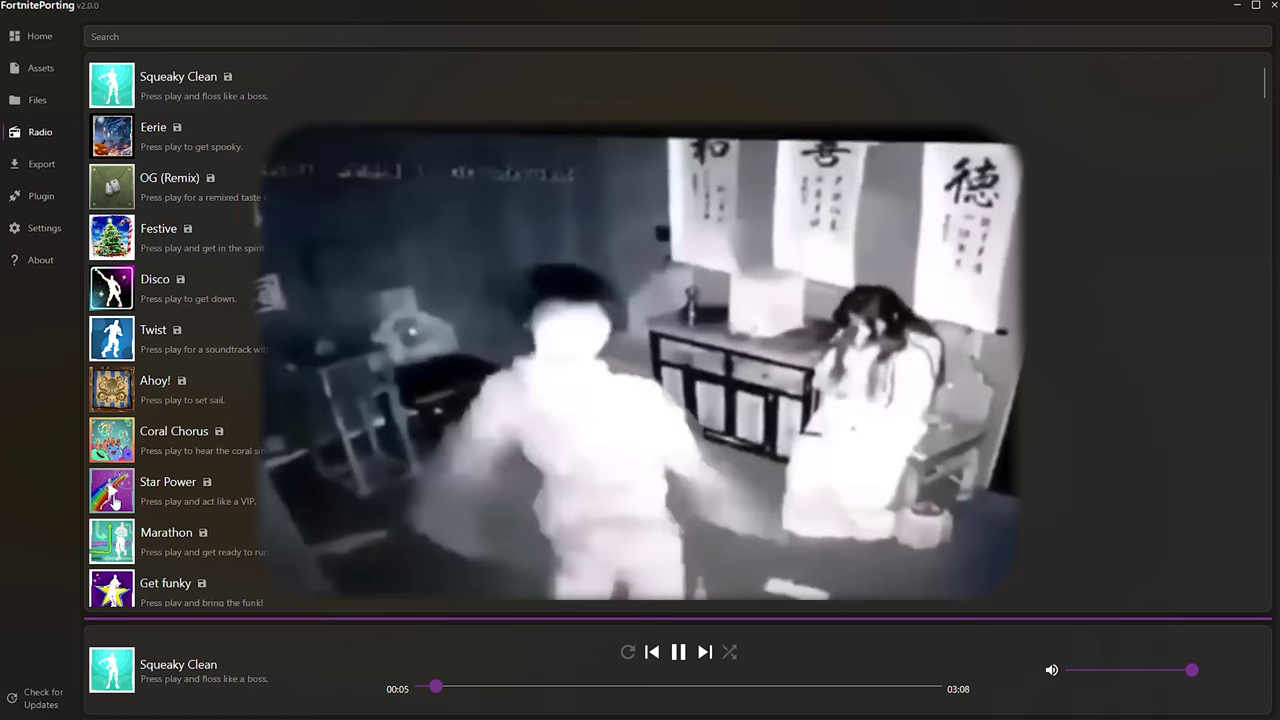
click(131, 497)
scroll(131, 497, down, 1)
scroll(170, 330, down, 2)
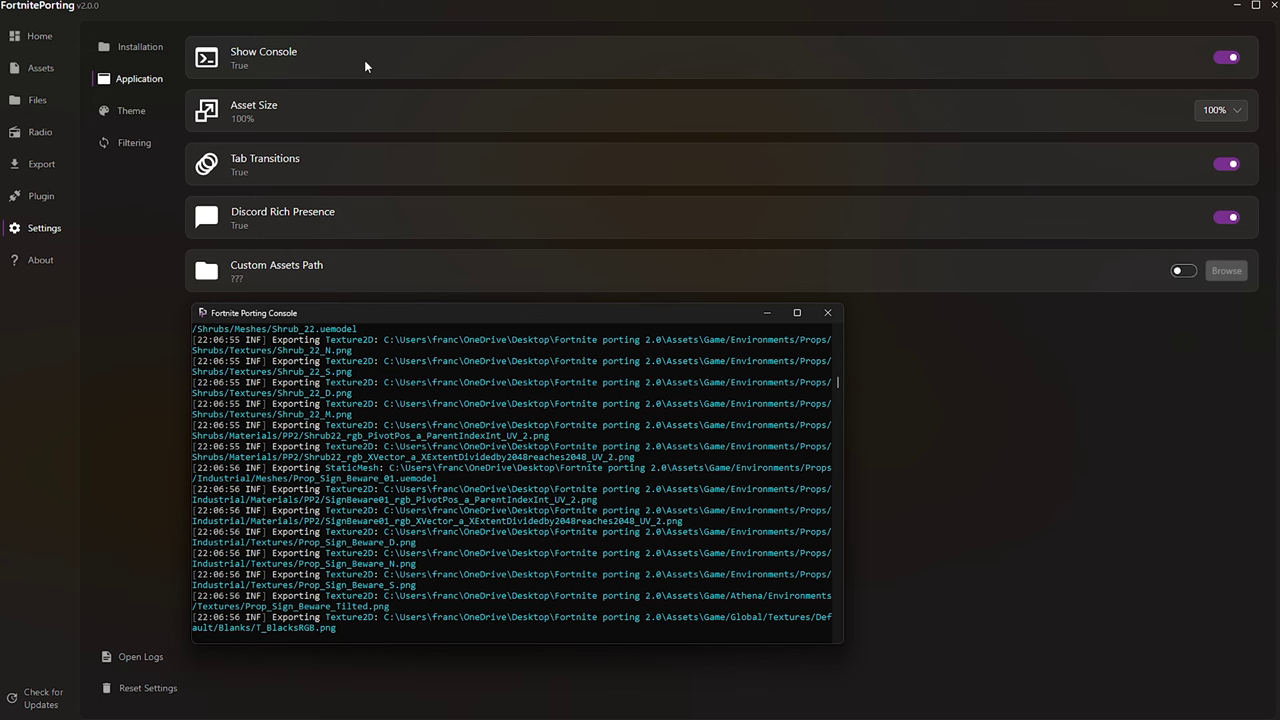
Turn Show Console off and set the Blender export Rig Type to Tasty Rig (IK).
click(1230, 57)
click(1230, 57)
click(1228, 60)
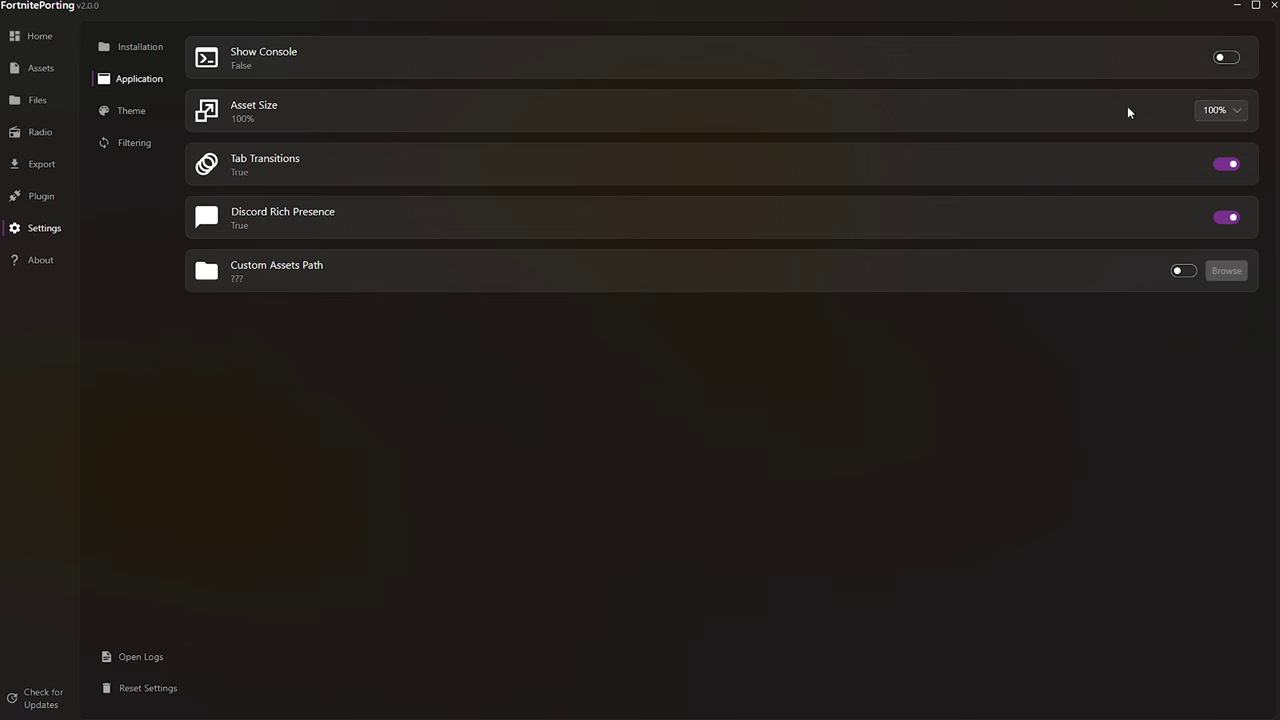
click(45, 164)
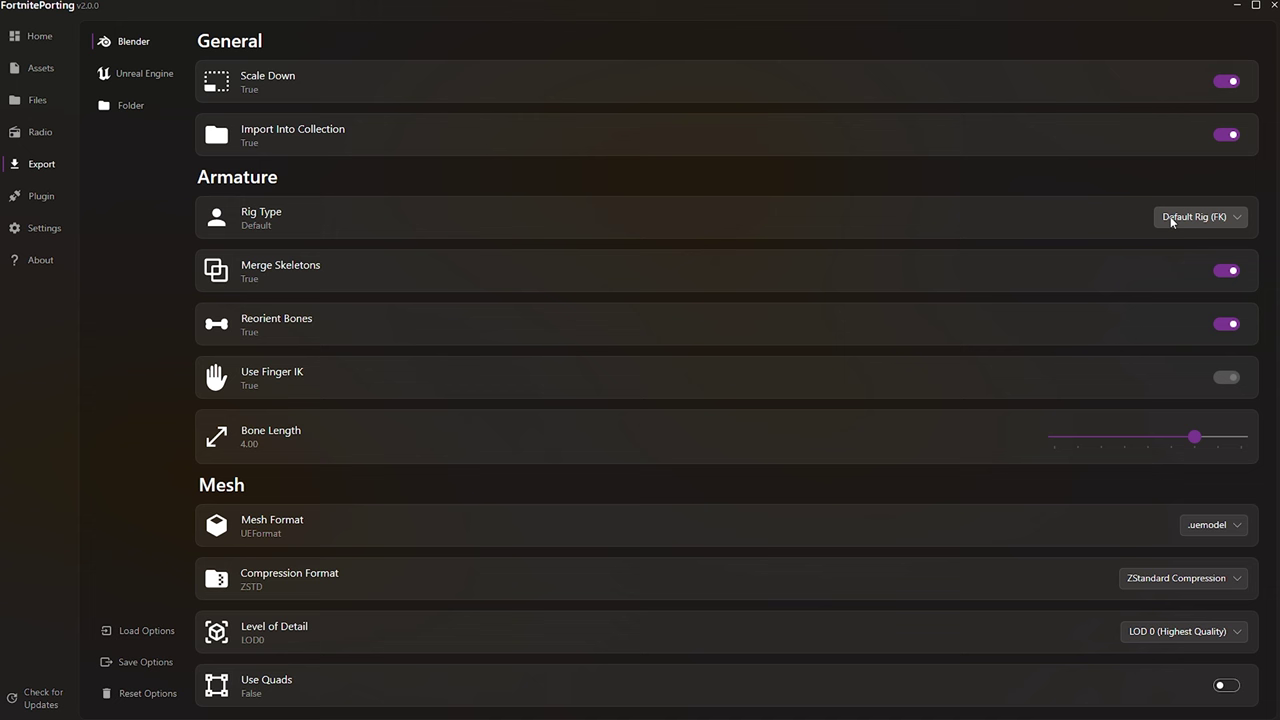
click(1195, 262)
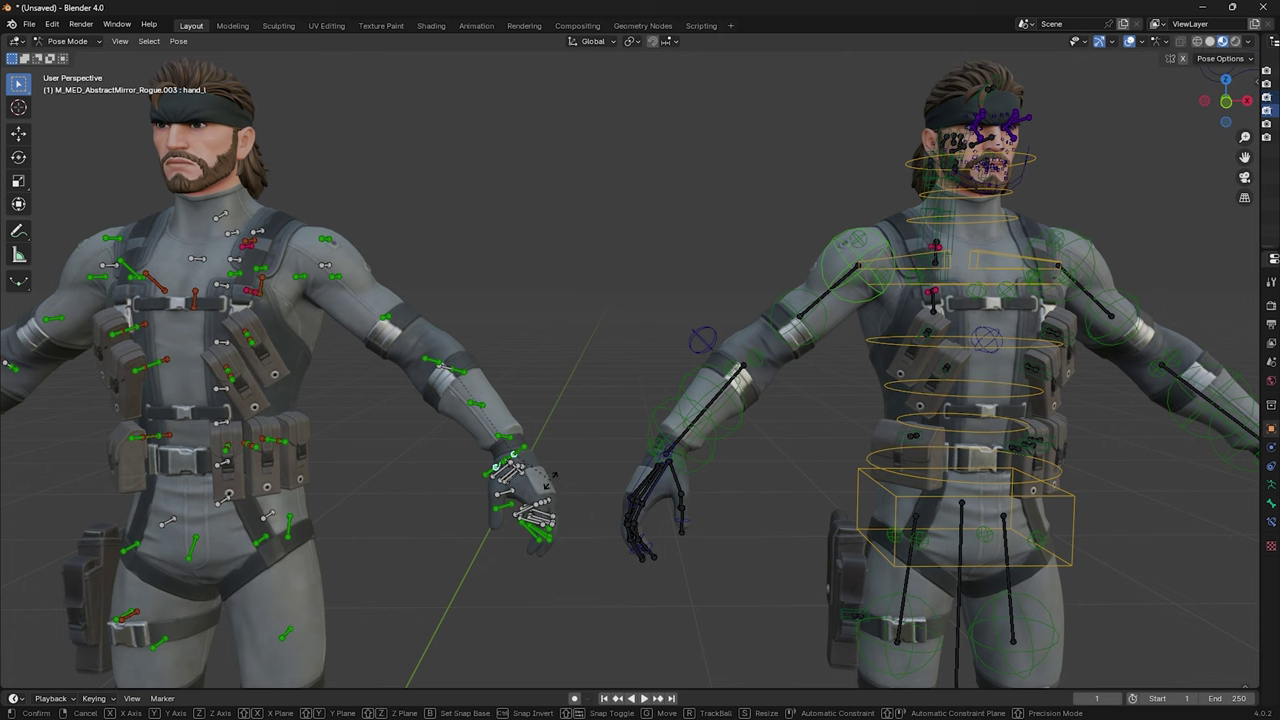
In Blender, test the rig by rotating the hand and moving the hand and finger IK controls.
key(r)
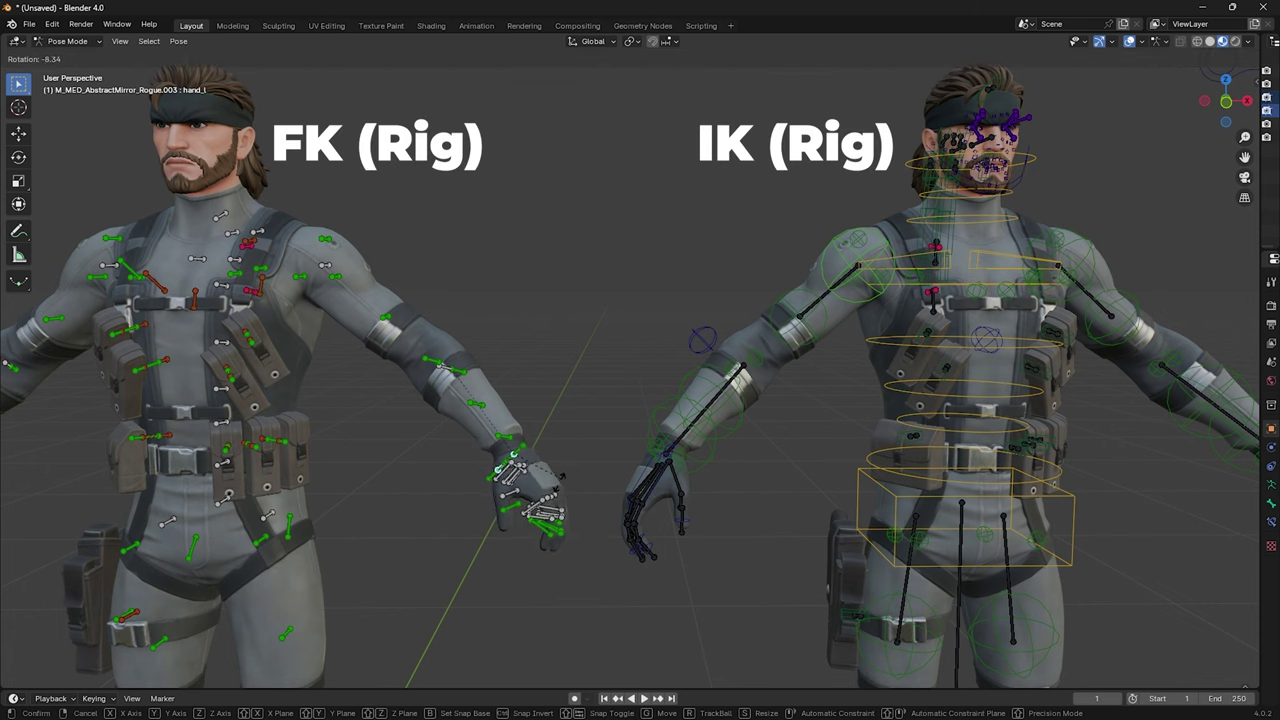
click(553, 498)
click(645, 478)
key(g)
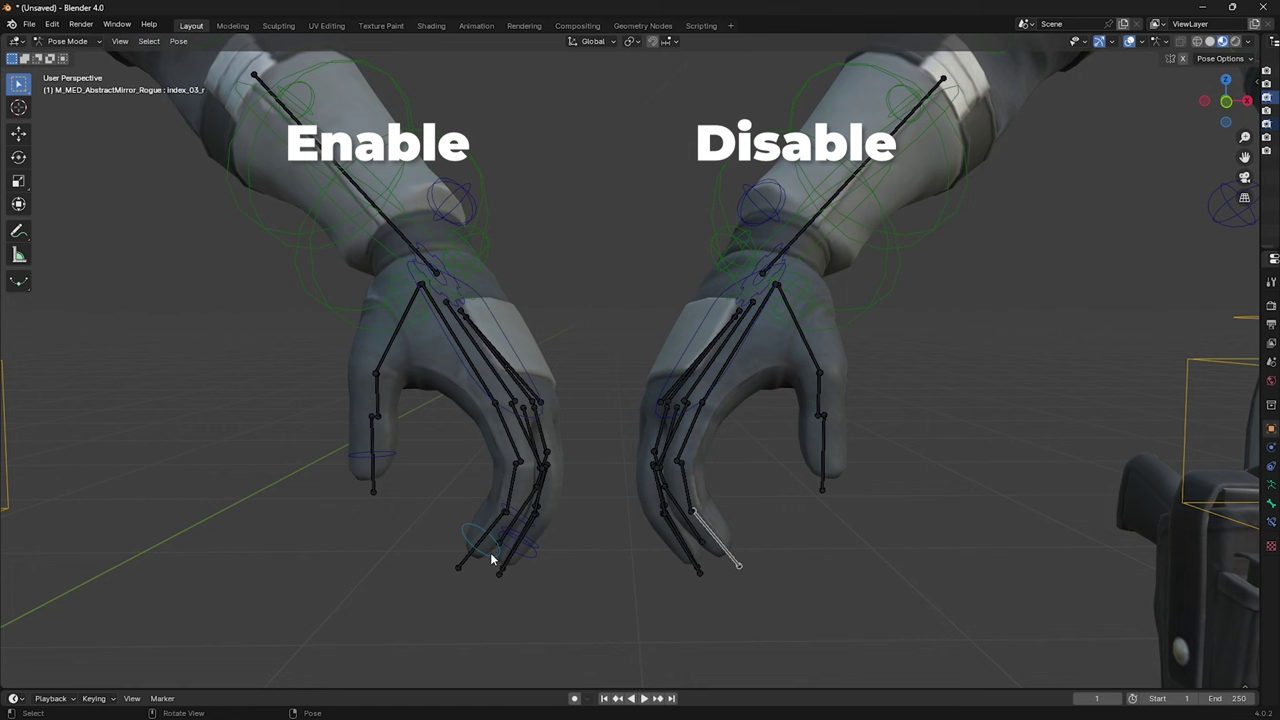
click(491, 560)
key(g)
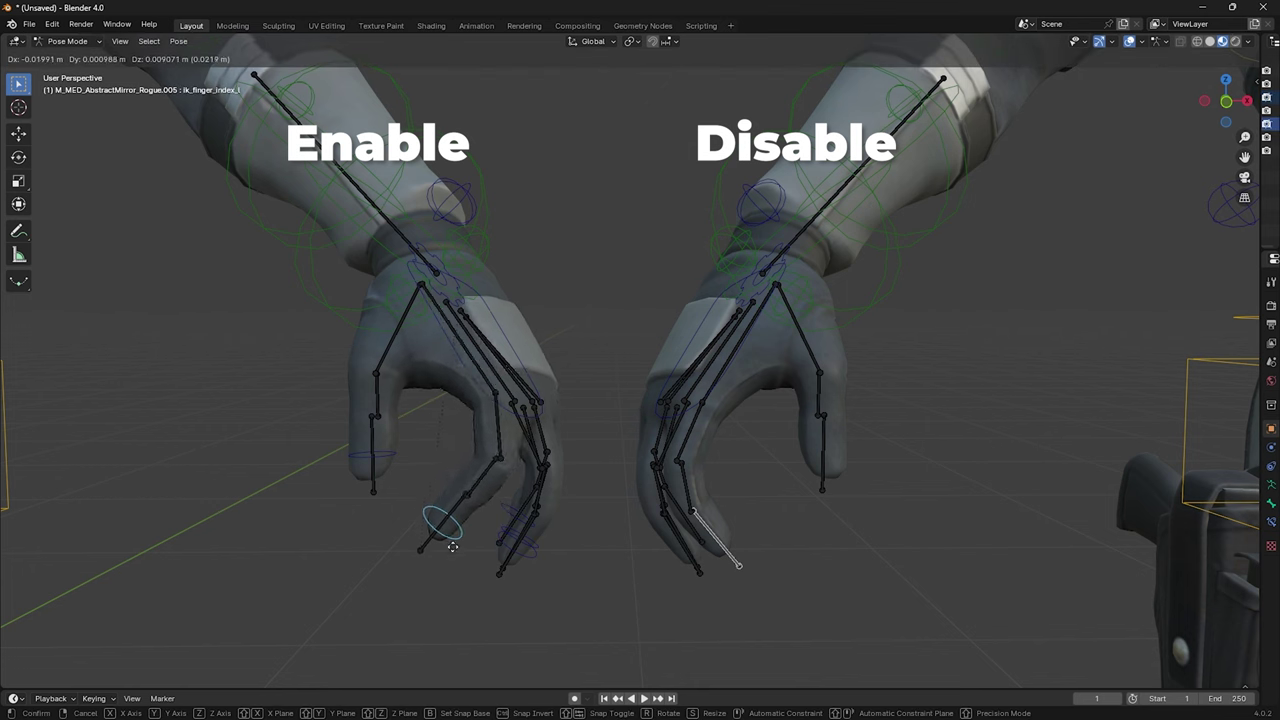
key(Escape)
key(g)
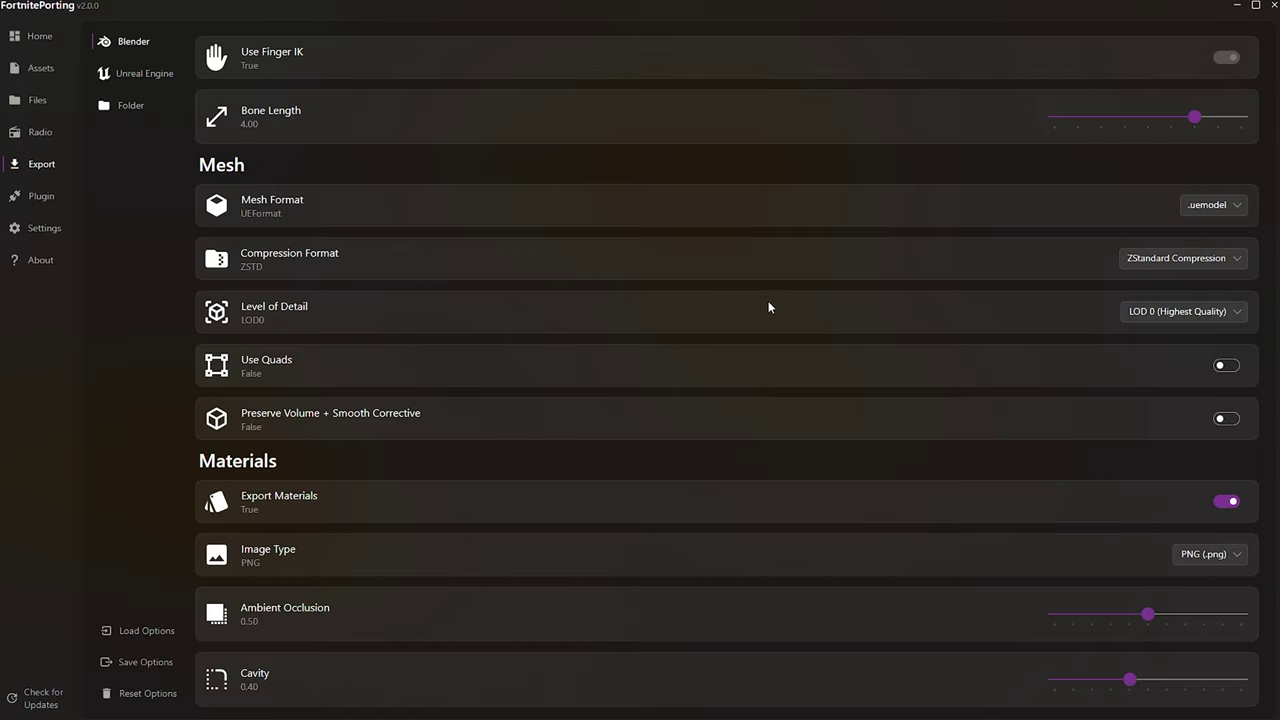
scroll(769, 307, down, 5)
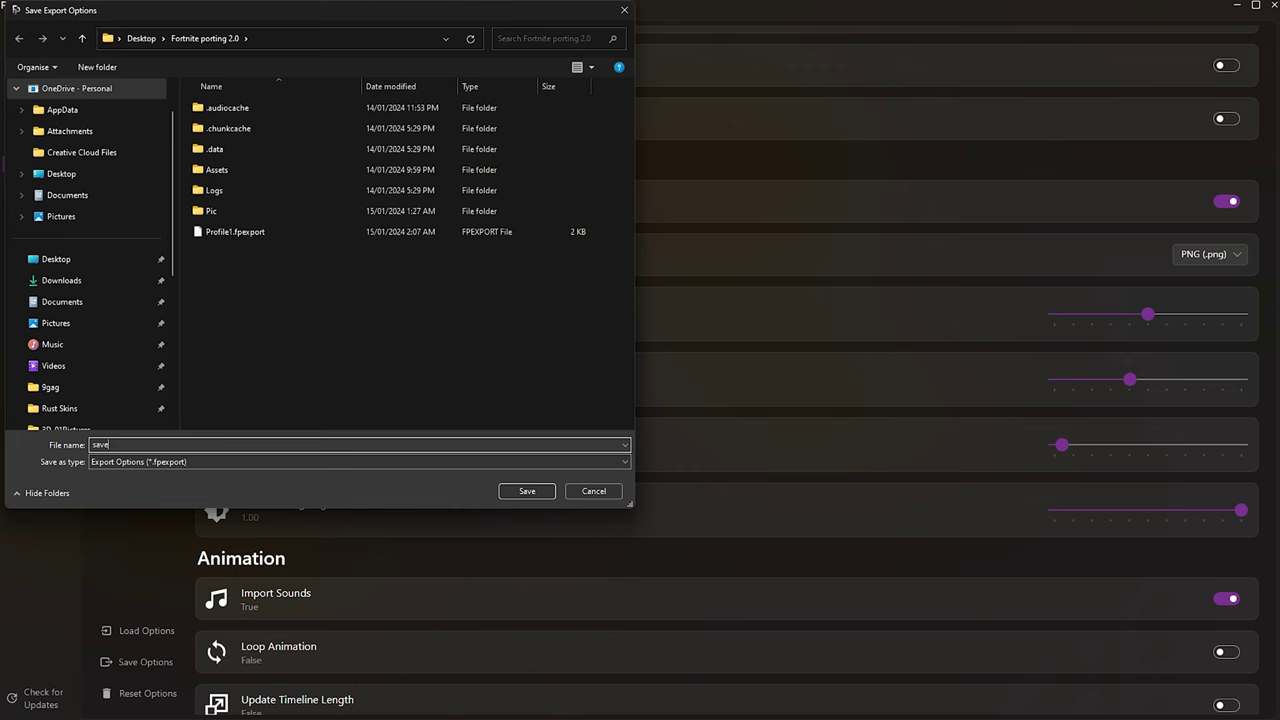
Save the current export options as an .fpexport file in the Fortnite porting 2.0 folder.
click(522, 492)
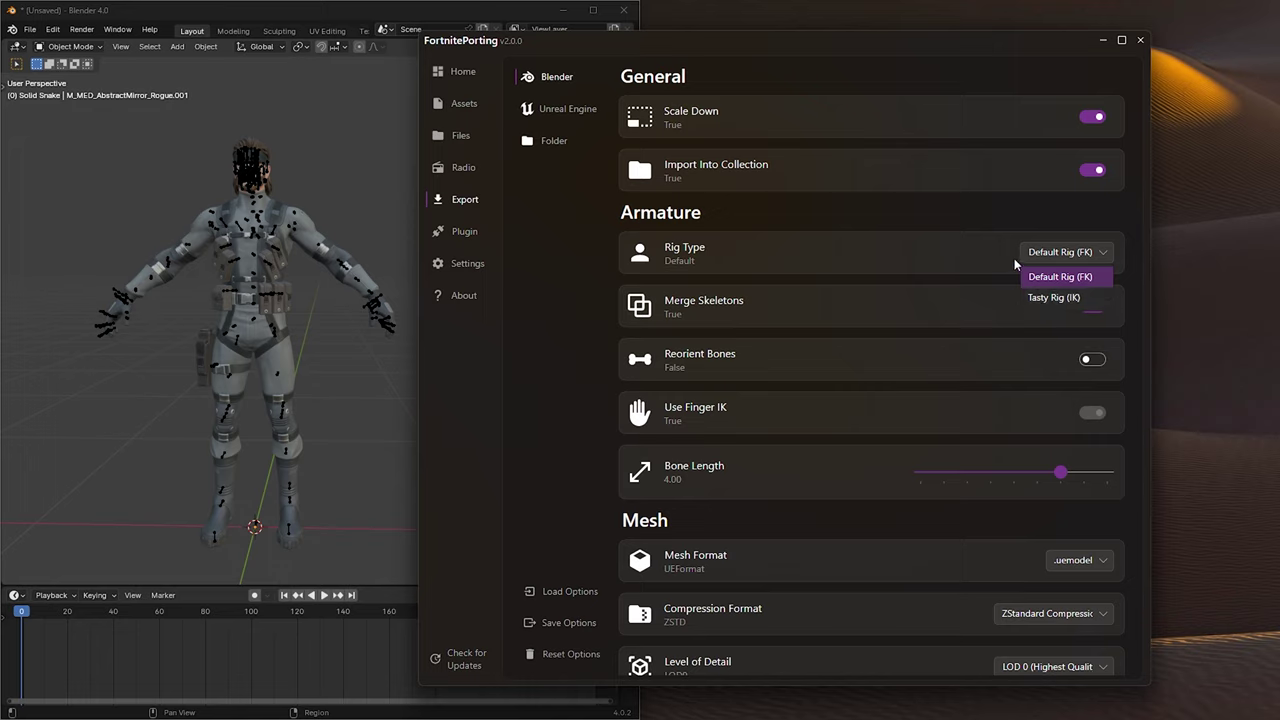
Select Solid Snake's bones, export the Ground Pound emote onto them, and play the animation in Blender.
click(247, 173)
click(742, 222)
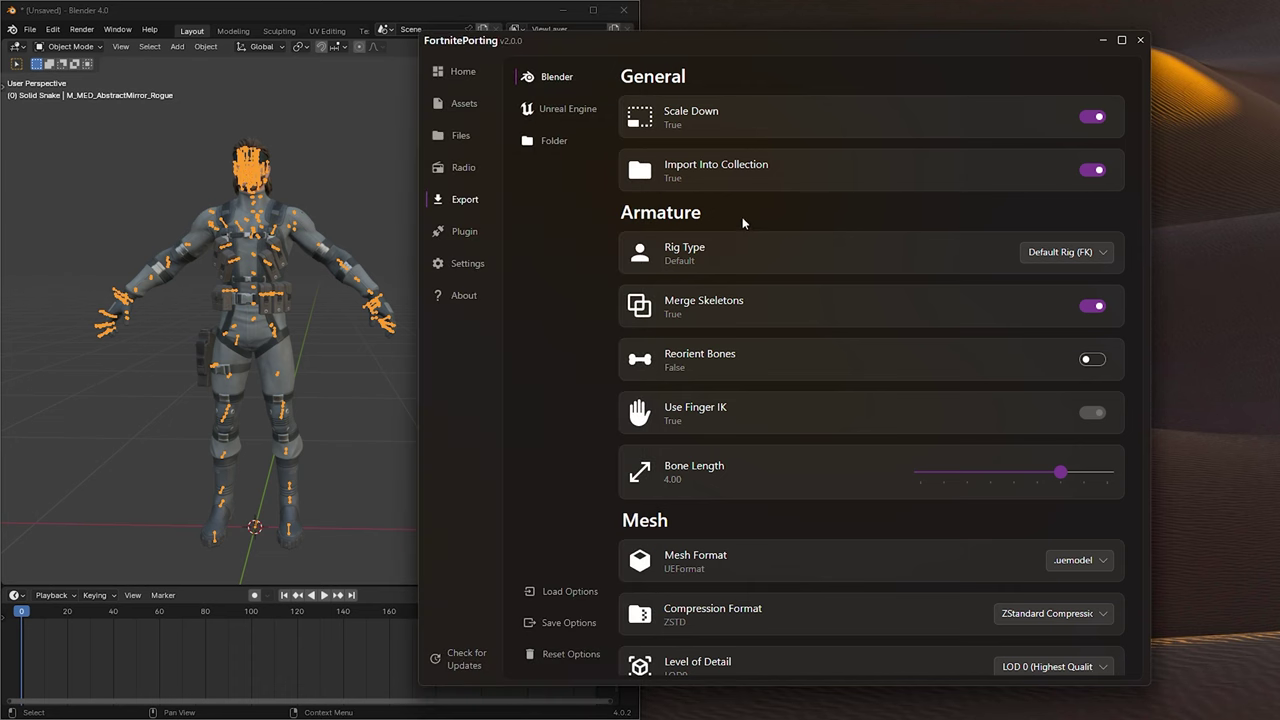
click(463, 104)
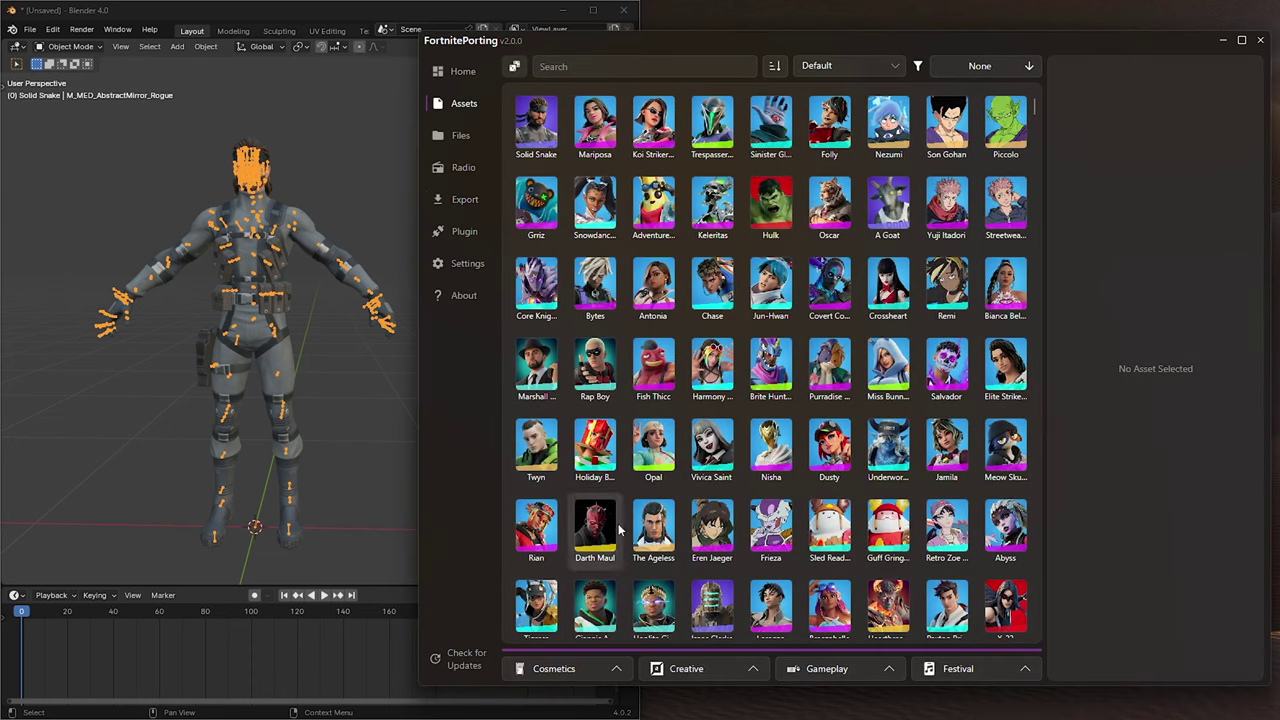
click(583, 678)
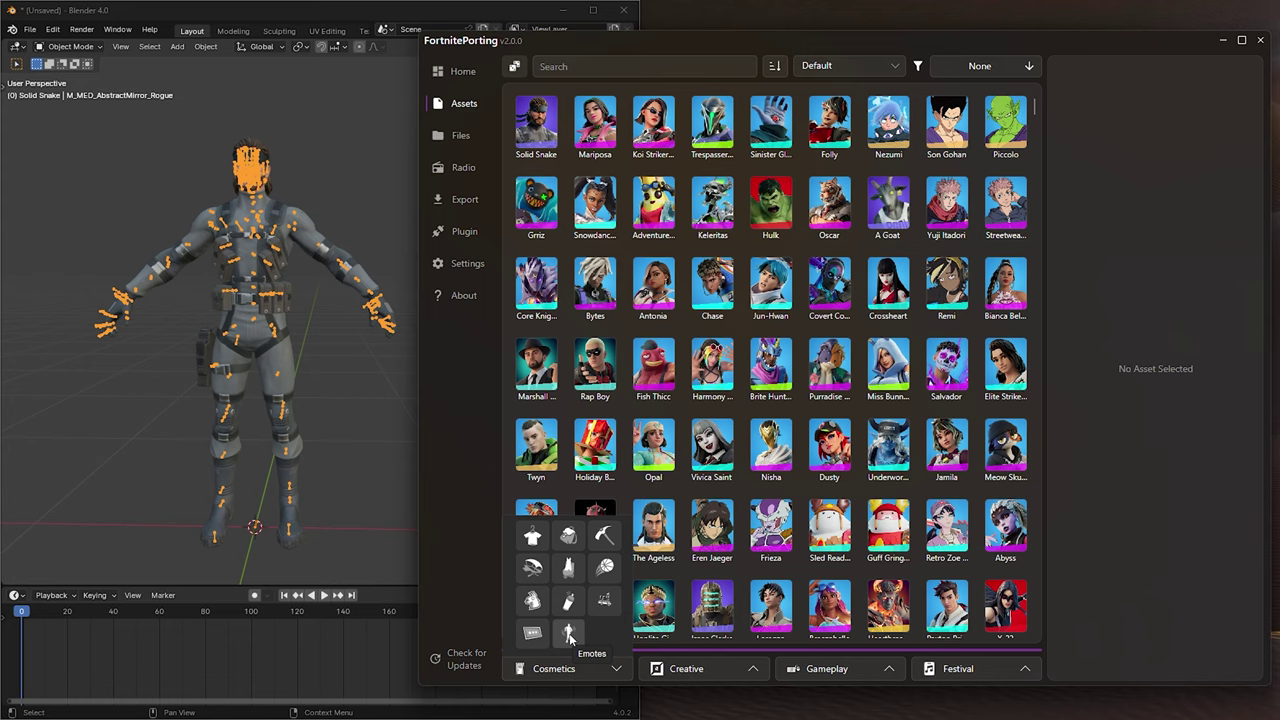
click(569, 633)
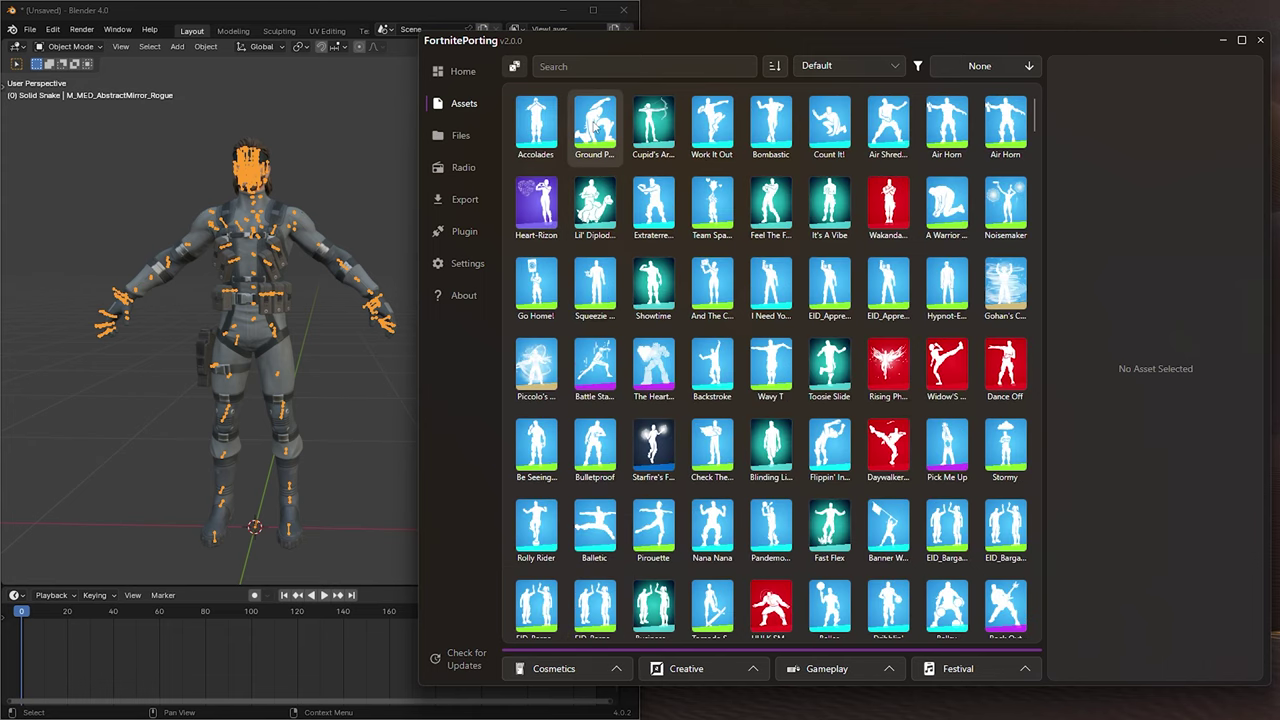
click(595, 127)
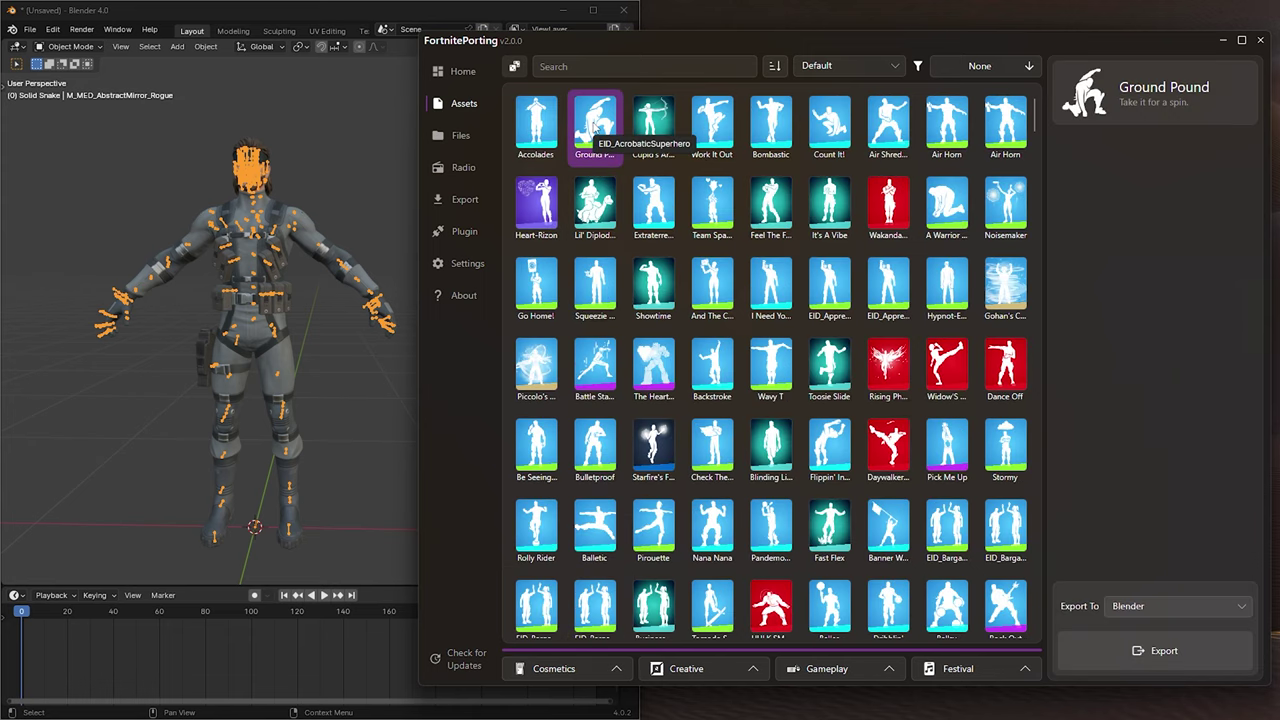
click(1110, 660)
click(323, 595)
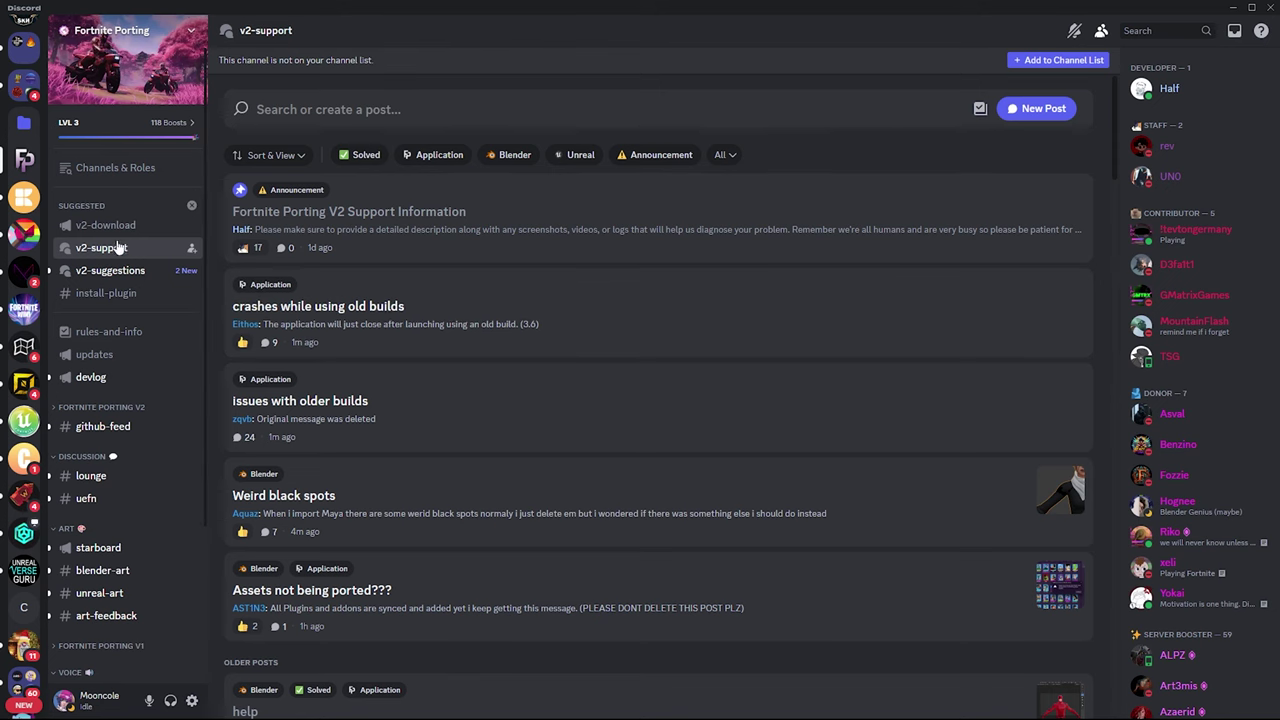
Begin a New Post in the v2-support forum channel.
click(1036, 110)
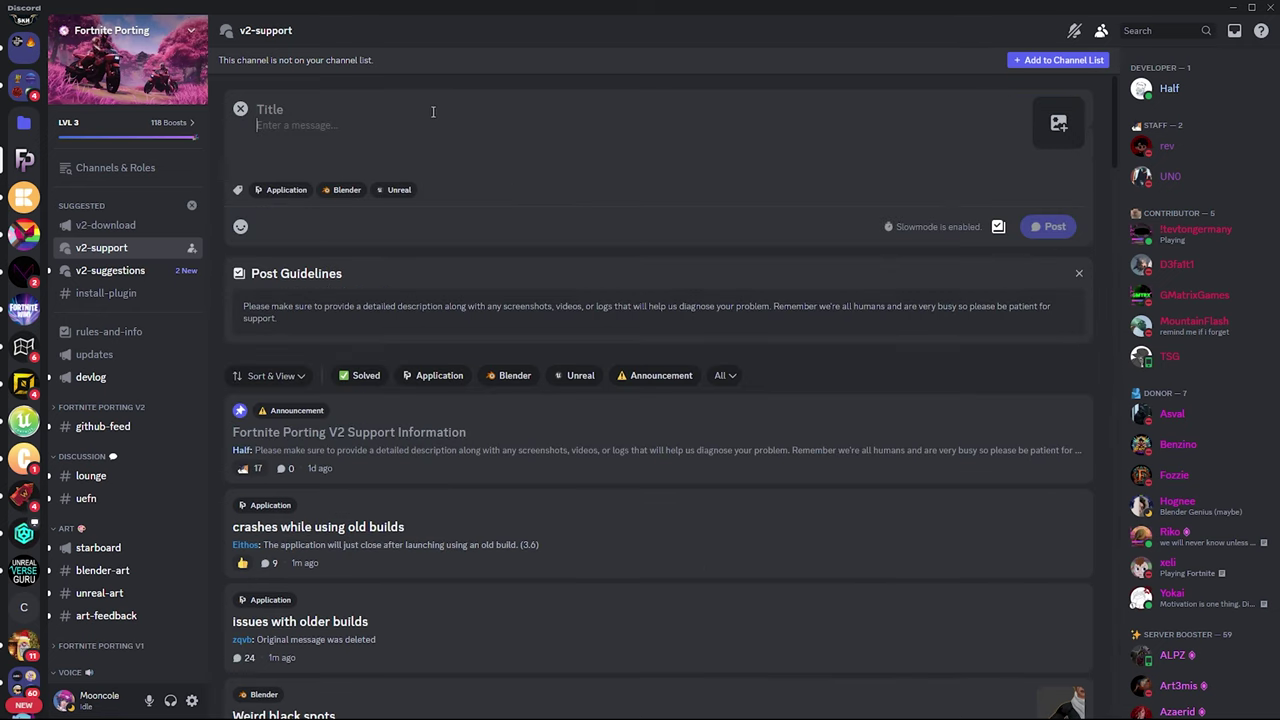